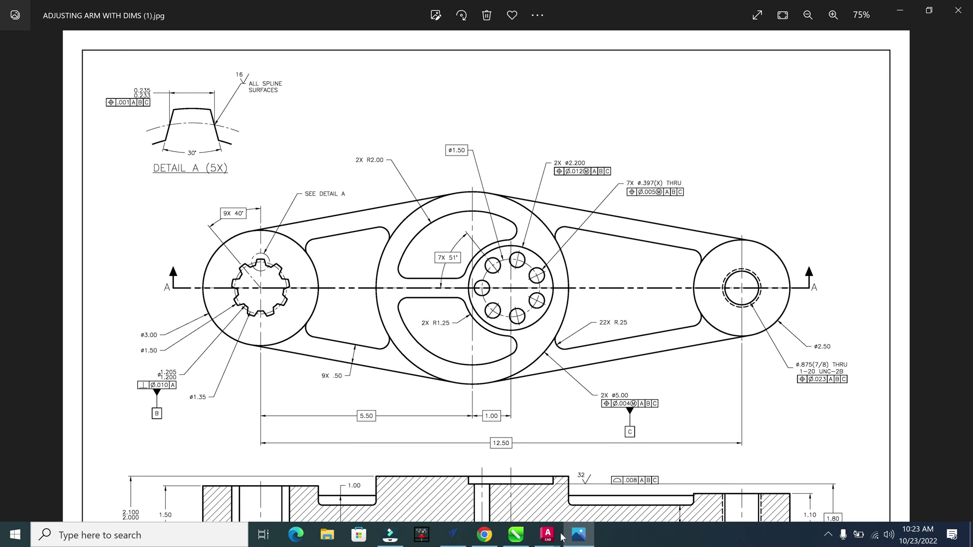
- Leave the reference print in Photos and bring forward the AutoCAD drawing Adjusting Arm Template DETAIL VIEW 3.0
{"action": "mouse_move", "coordinate": [557, 540]}
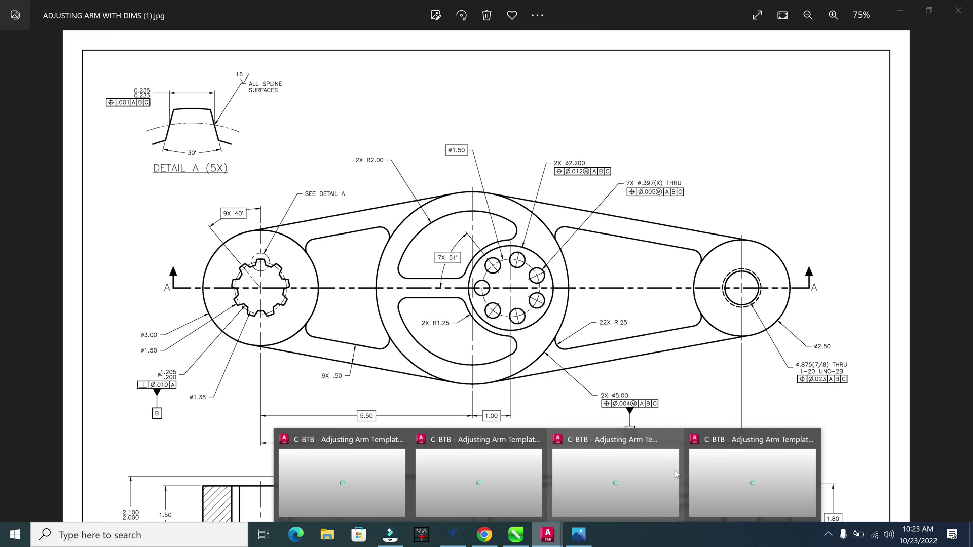
{"action": "left_click", "coordinate": [701, 461]}
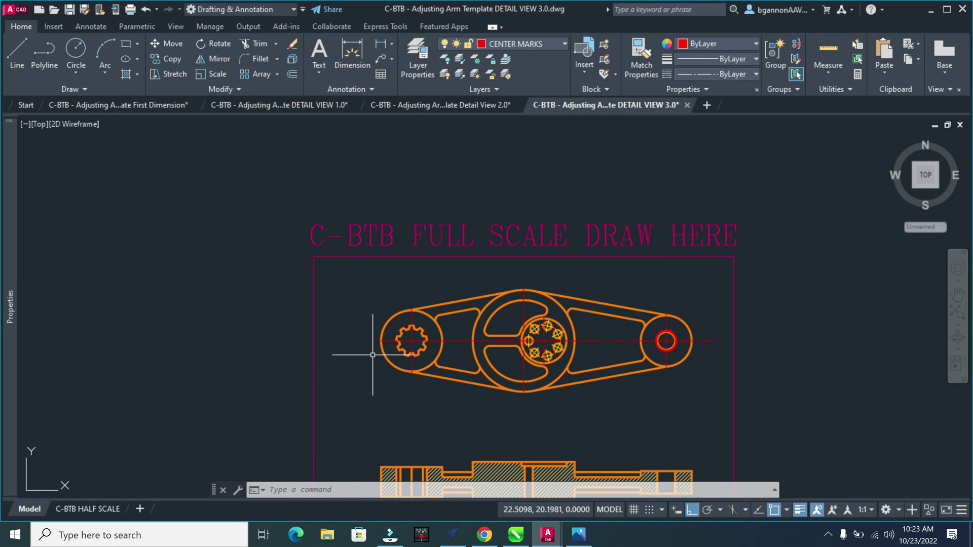
- Erase the spline hub's center mark and the right hub's large and small center marks
{"action": "scroll", "coordinate": [403, 366], "scroll_direction": "up", "scroll_amount": 2}
{"action": "left_click", "coordinate": [425, 370]}
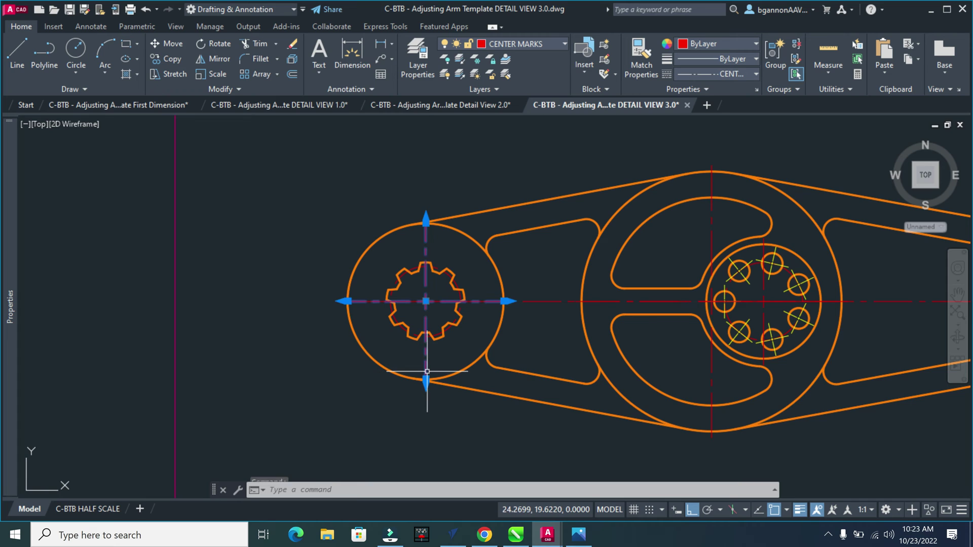
{"action": "key", "text": "Delete"}
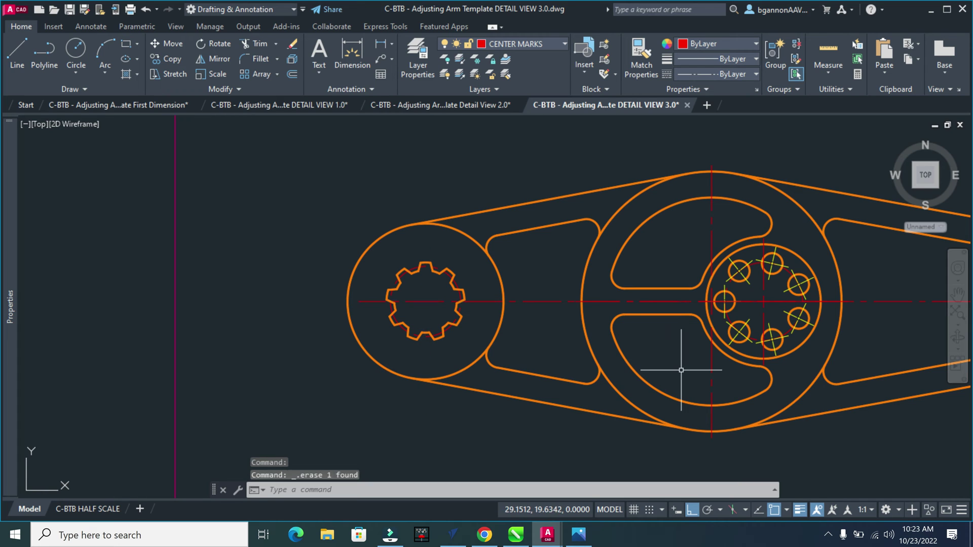
{"action": "left_click", "coordinate": [712, 379]}
{"action": "key", "text": "Delete"}
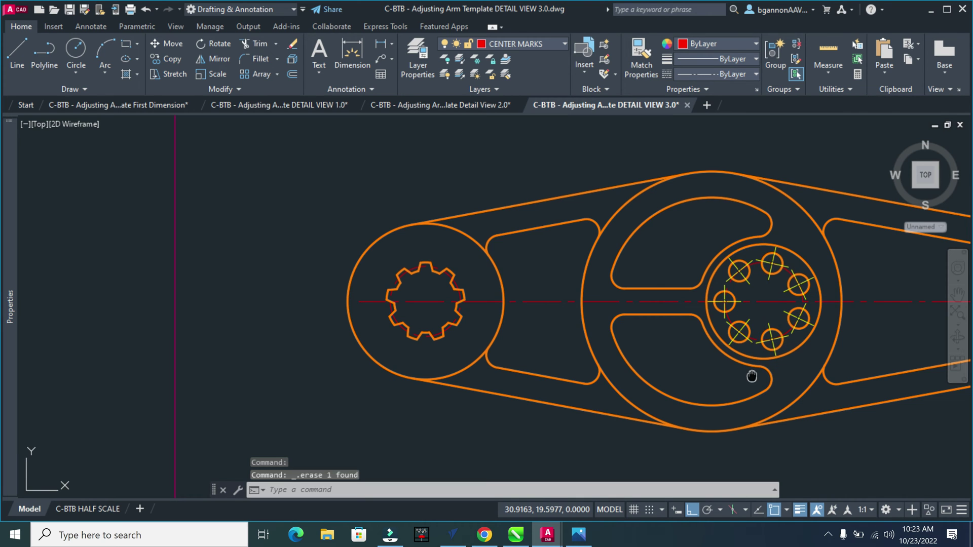
{"action": "middle_click_drag", "start_coordinate": [751, 374], "coordinate": [454, 380]}
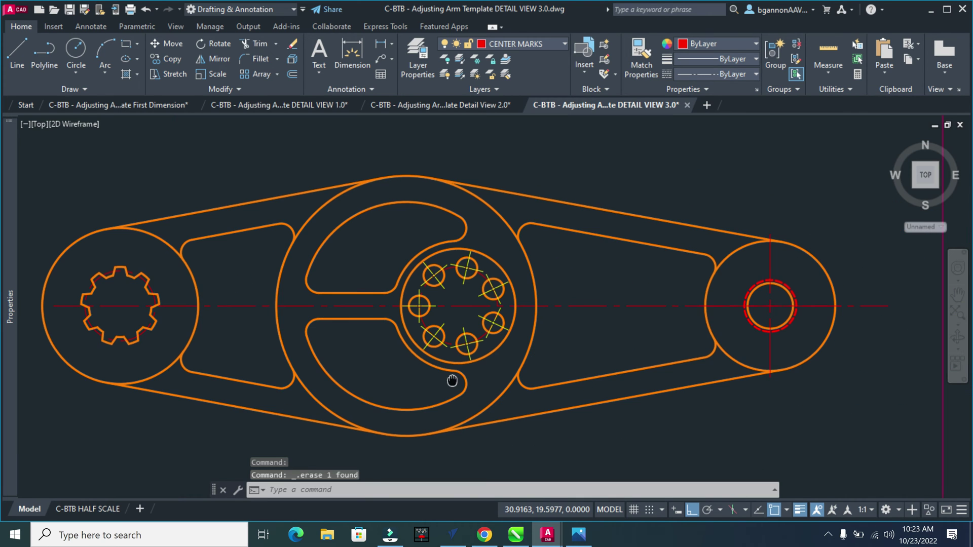
{"action": "left_click", "coordinate": [768, 354]}
{"action": "key", "text": "Delete"}
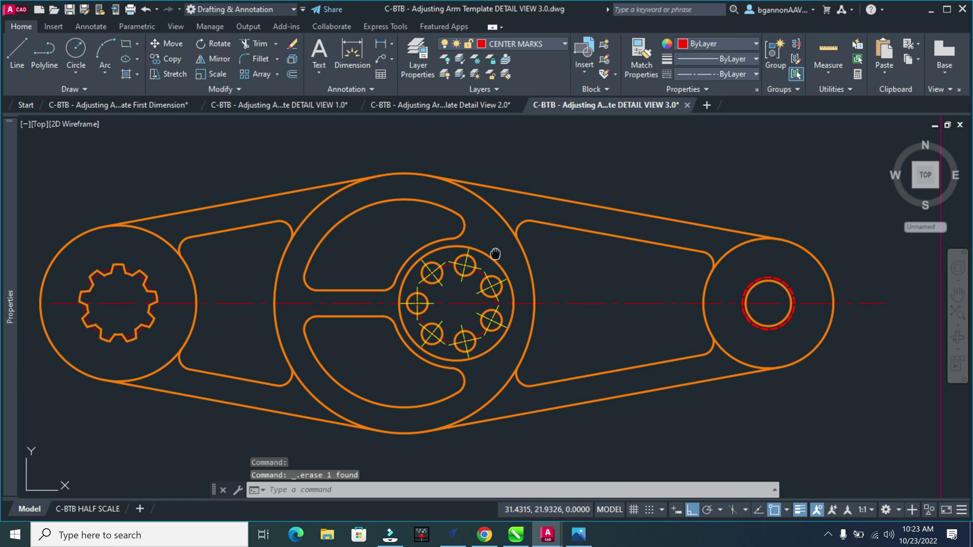
{"action": "middle_click_drag", "start_coordinate": [495, 254], "coordinate": [572, 252]}
- Confirm CENTER MARKS stays the current layer before annotating
{"action": "left_click", "coordinate": [530, 44]}
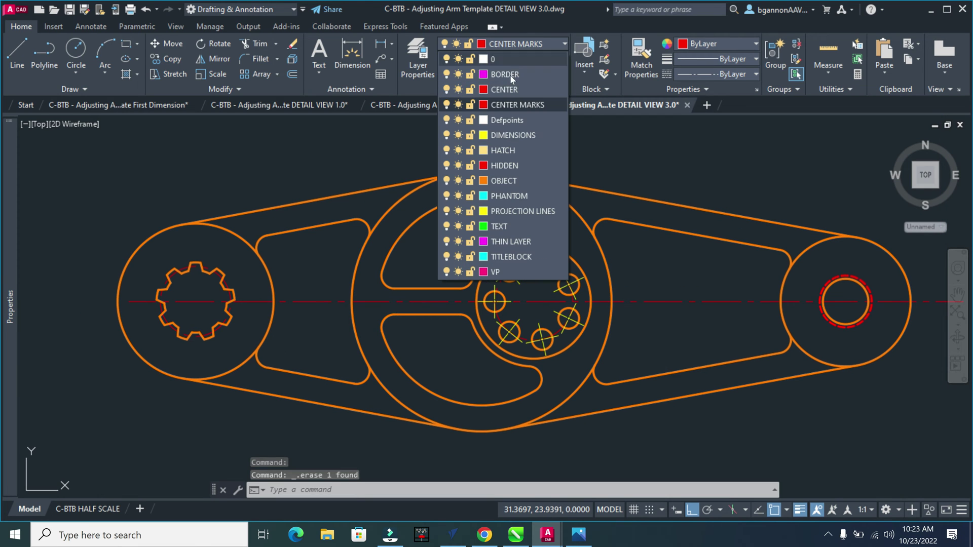
{"action": "left_click", "coordinate": [507, 103]}
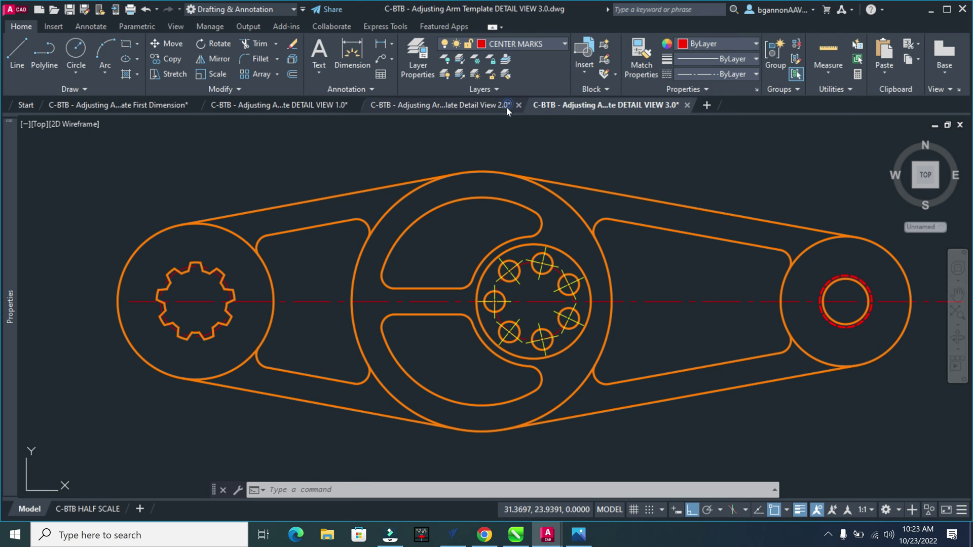
{"action": "left_click", "coordinate": [102, 31]}
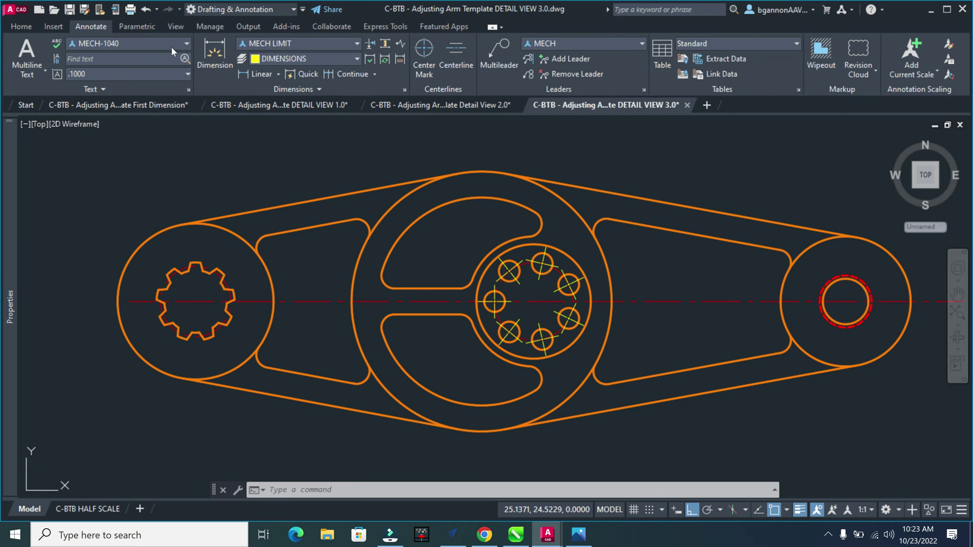
- Place Center Marks on the left hub circle, the large central circle and the inner bolt circle
{"action": "left_click", "coordinate": [421, 70]}
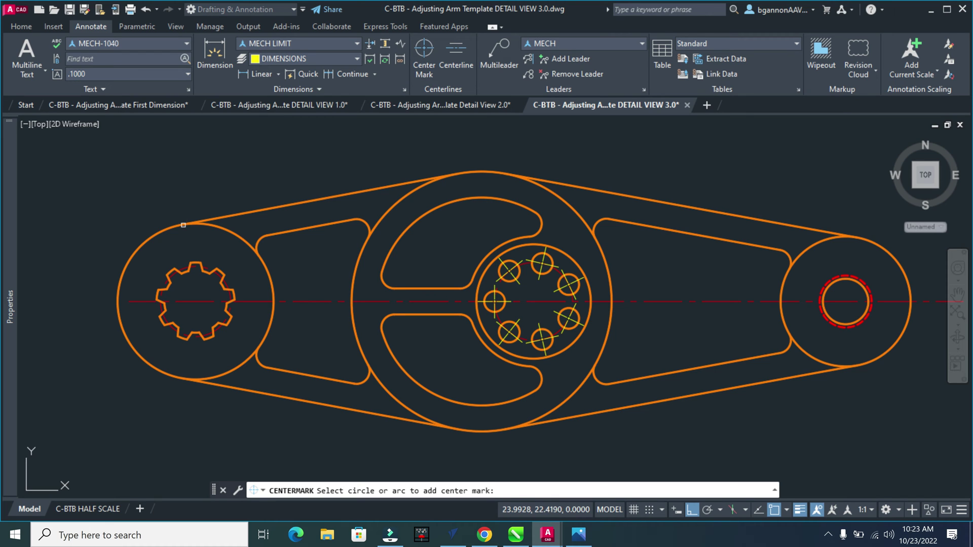
{"action": "left_click", "coordinate": [184, 222]}
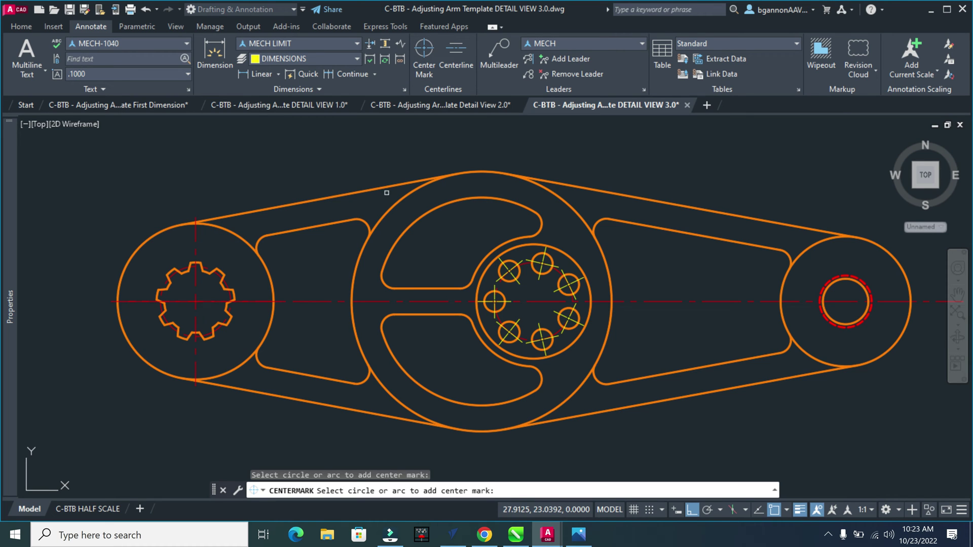
{"action": "left_click", "coordinate": [410, 192]}
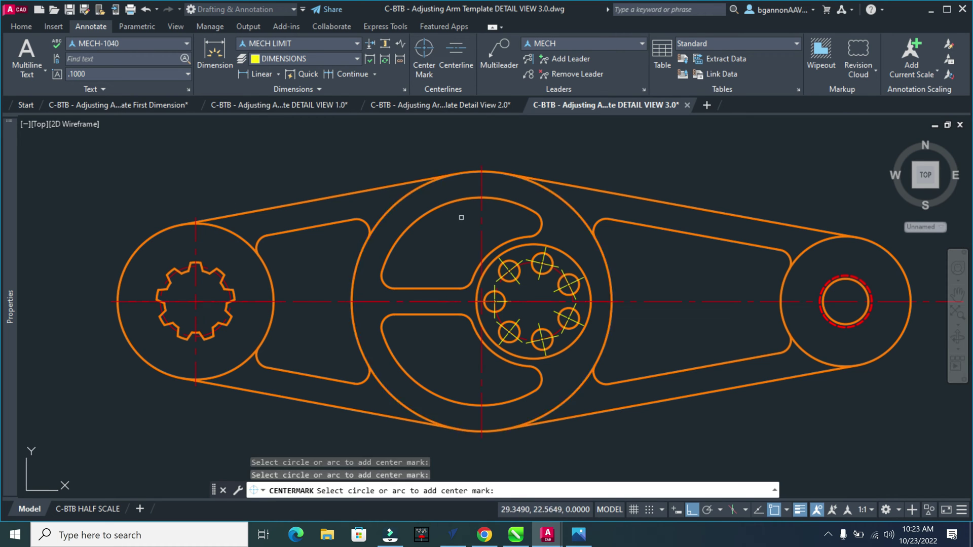
{"action": "left_click", "coordinate": [510, 249]}
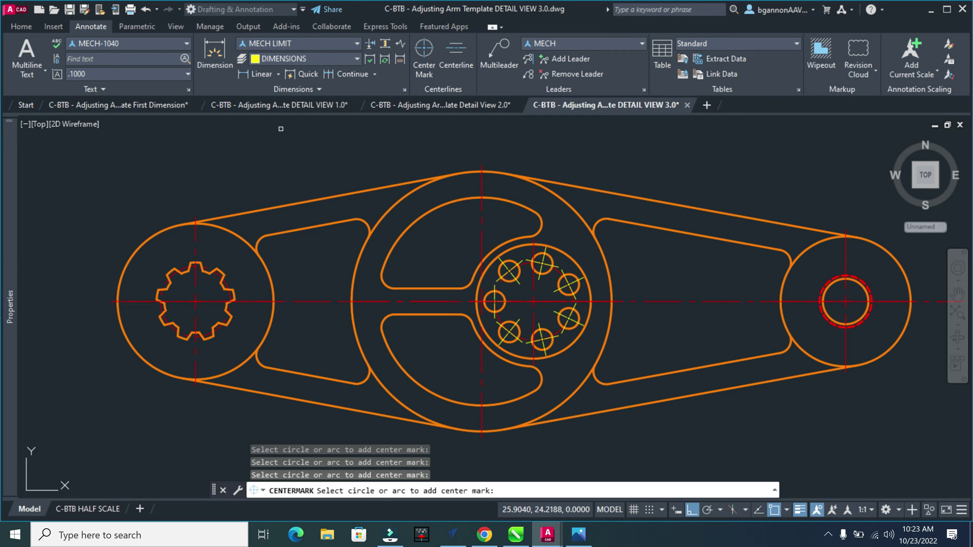
{"action": "key", "text": "Escape"}
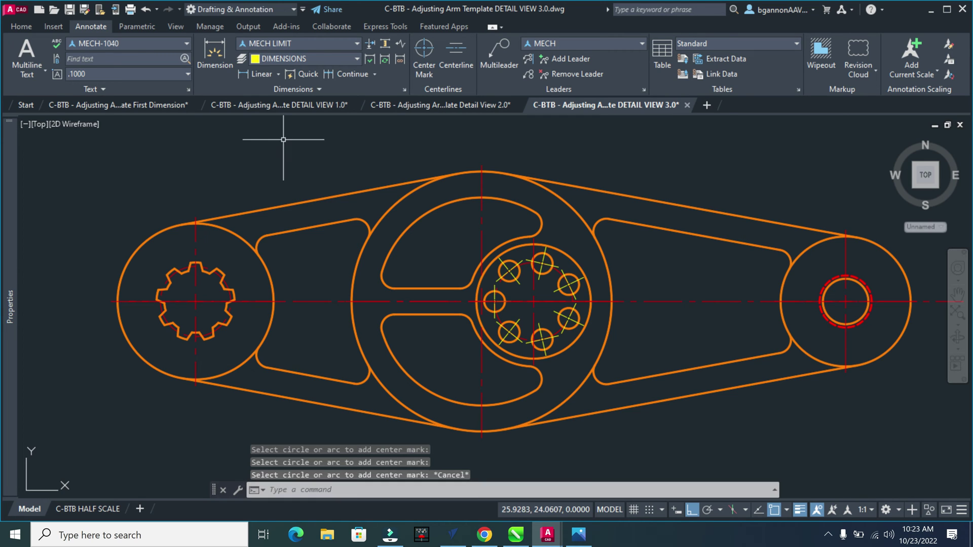
- On the C-BTB HALF SCALE layout, draw a dashed circle of about 1.48 radius beside the spline hub
{"action": "left_click", "coordinate": [103, 509]}
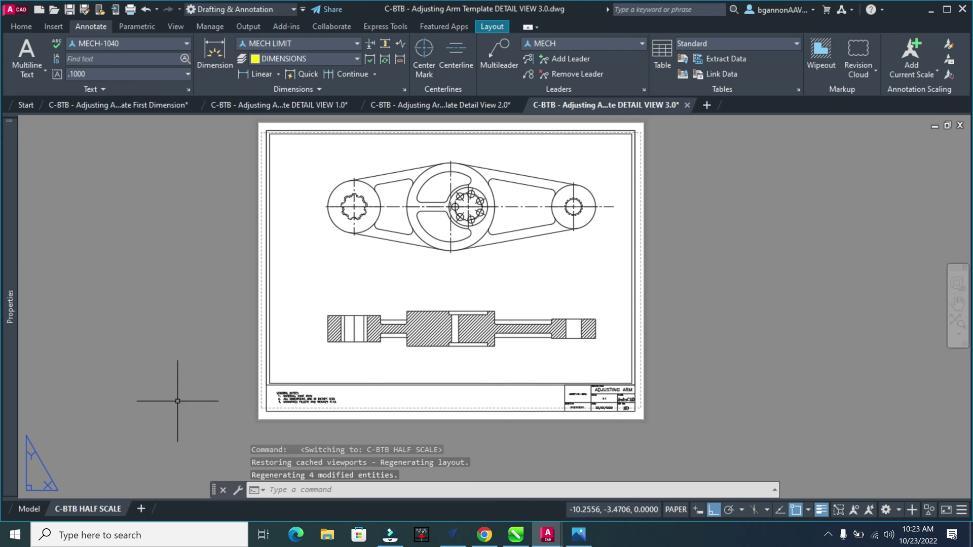
{"action": "scroll", "coordinate": [292, 166], "scroll_direction": "up", "scroll_amount": 2}
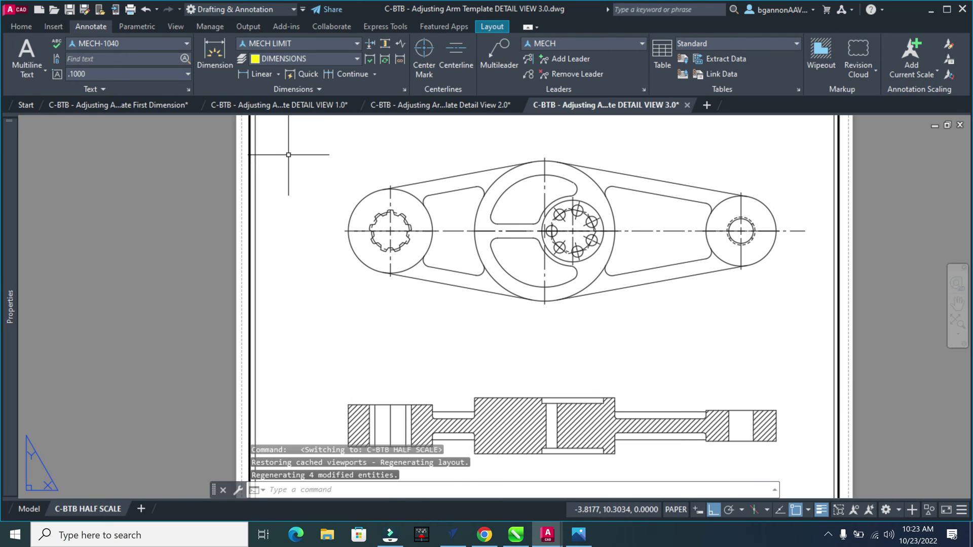
{"action": "scroll", "coordinate": [289, 155], "scroll_direction": "up", "scroll_amount": 3}
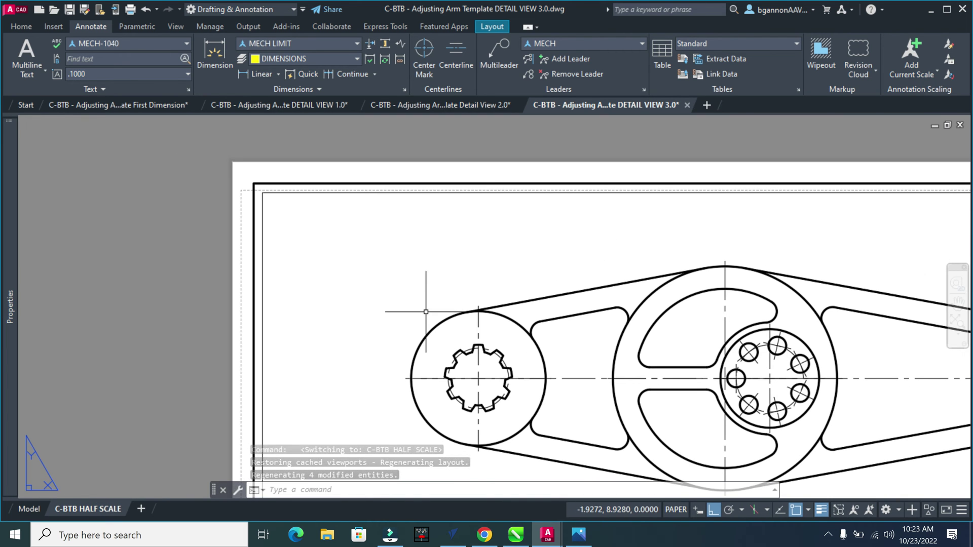
{"action": "left_click", "coordinate": [21, 26]}
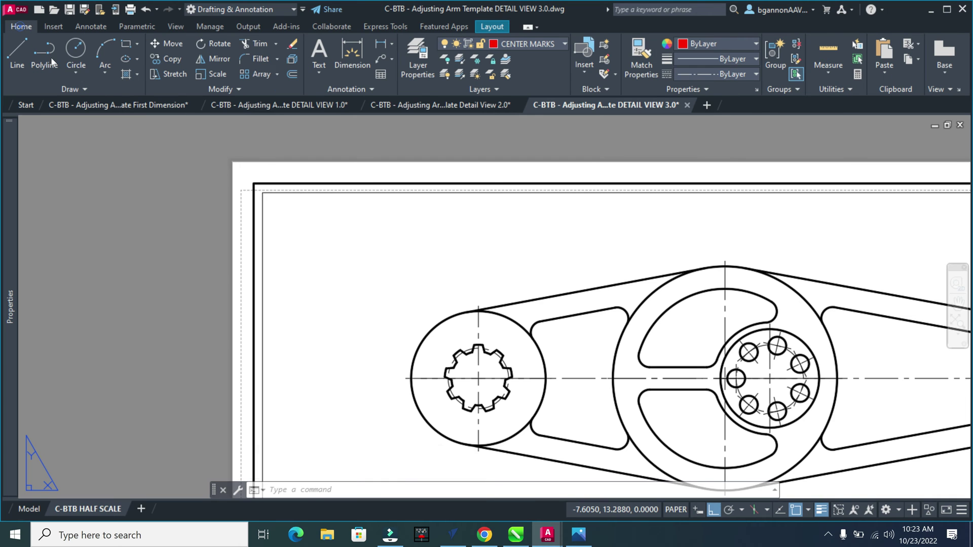
{"action": "left_click", "coordinate": [82, 67]}
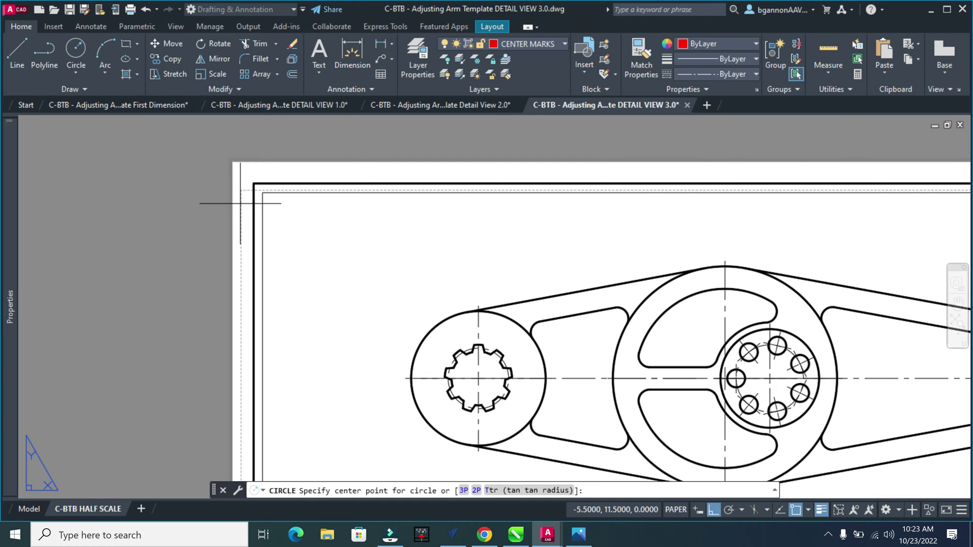
{"action": "left_click", "coordinate": [353, 292]}
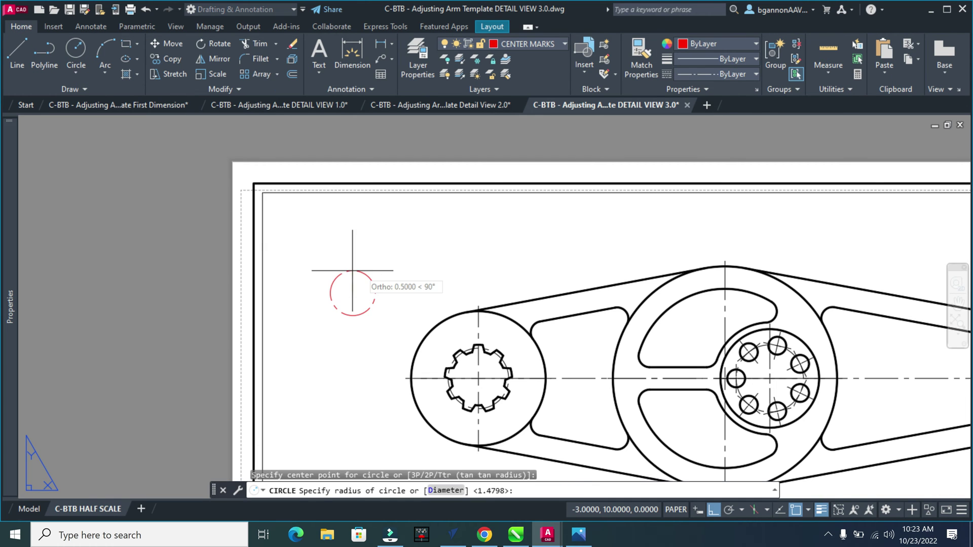
{"action": "left_click", "coordinate": [419, 248]}
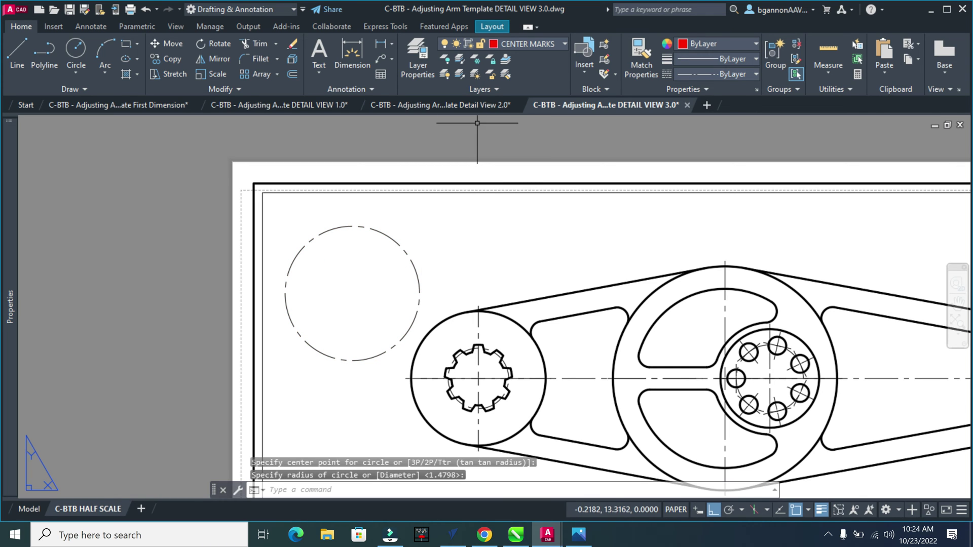
- Compare with the Detail View 2.0 drawing, then return and select the dashed circle
{"action": "left_click", "coordinate": [480, 106]}
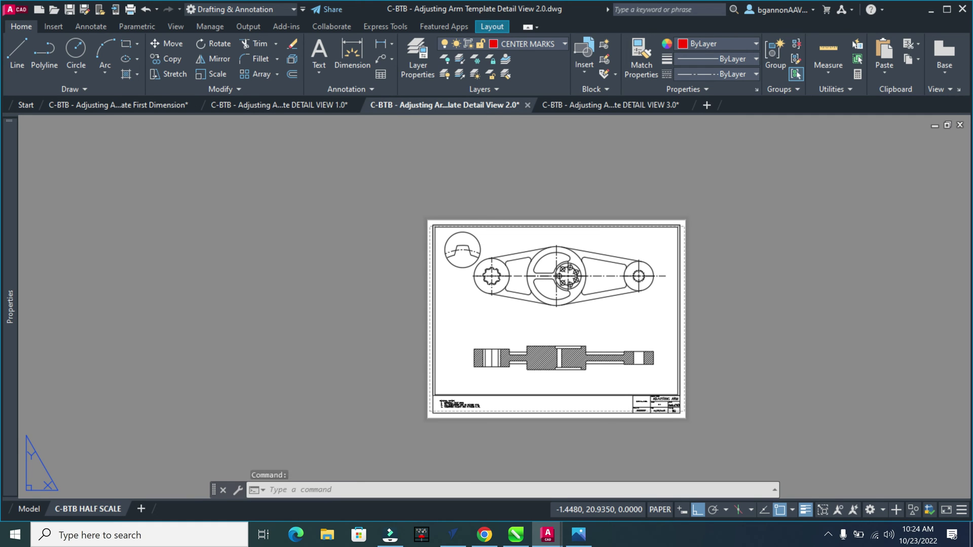
{"action": "scroll", "coordinate": [469, 250], "scroll_direction": "up", "scroll_amount": 4}
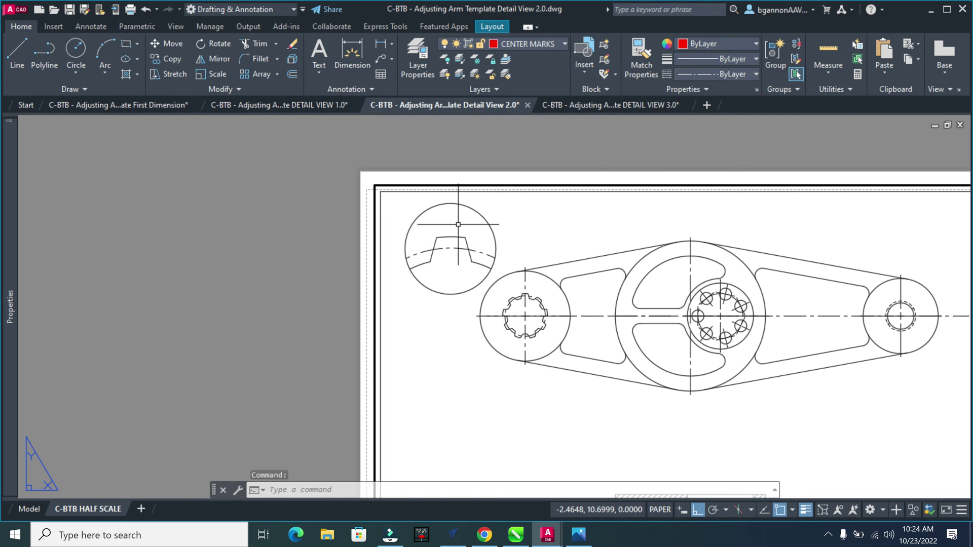
{"action": "left_click", "coordinate": [583, 107]}
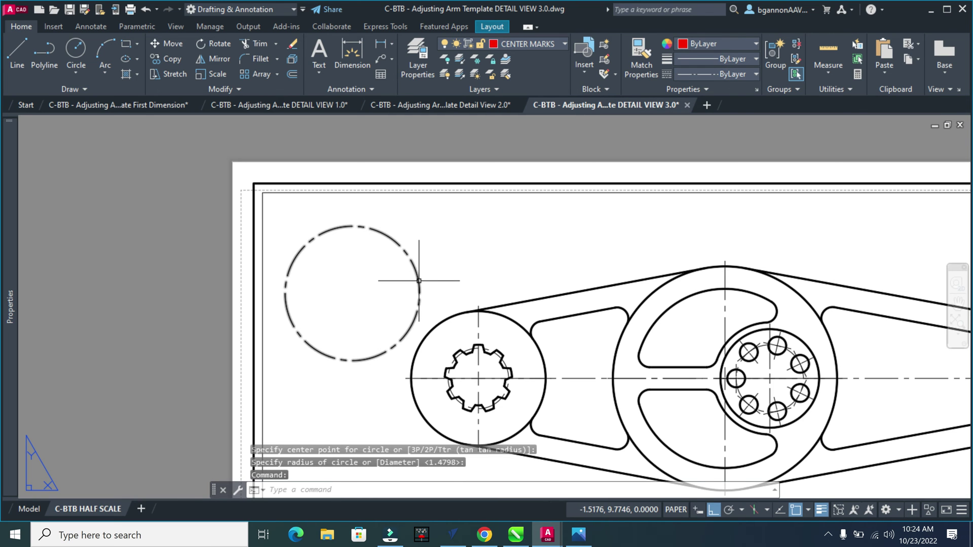
{"action": "left_click", "coordinate": [415, 281]}
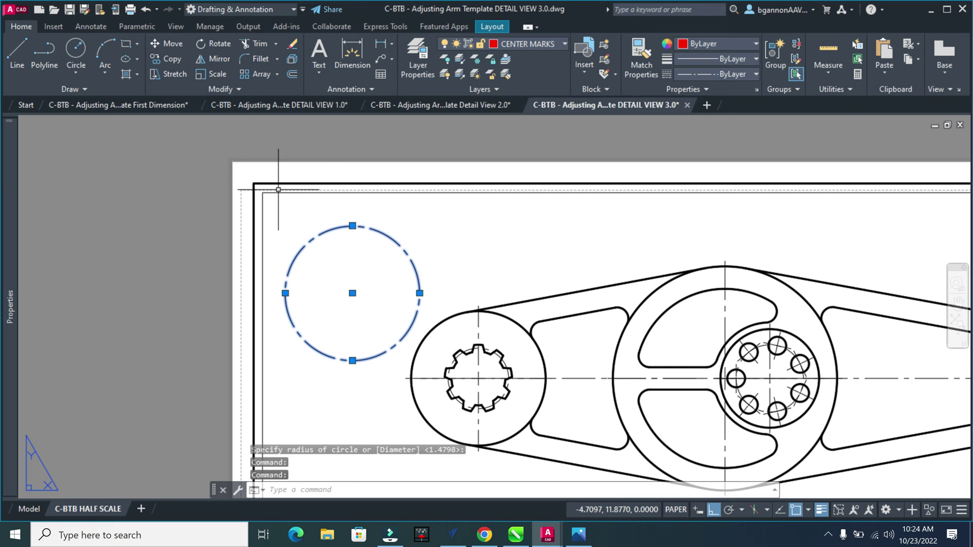
{"action": "left_click", "coordinate": [489, 28]}
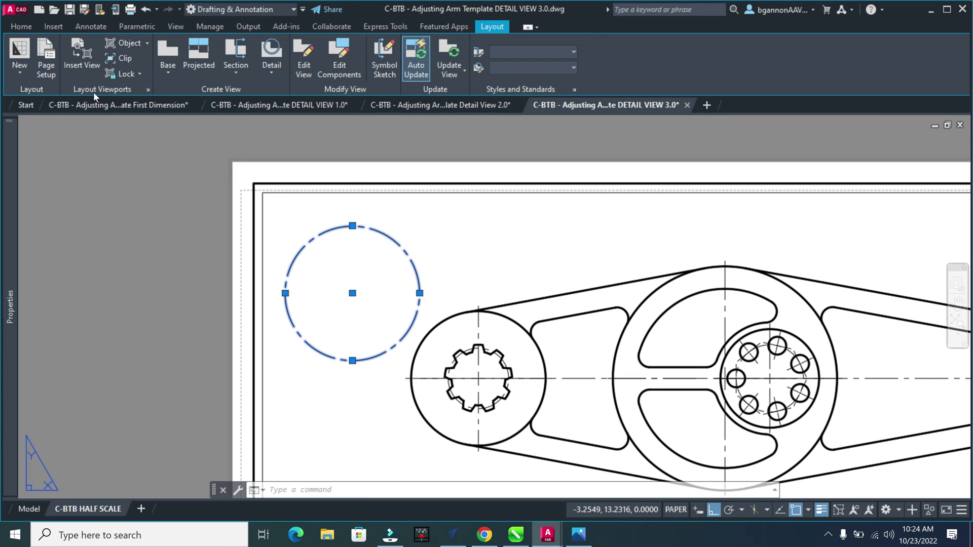
- Convert the dashed circle into a viewport using Layout Viewports > Object, then activate it
{"action": "left_click", "coordinate": [147, 43]}
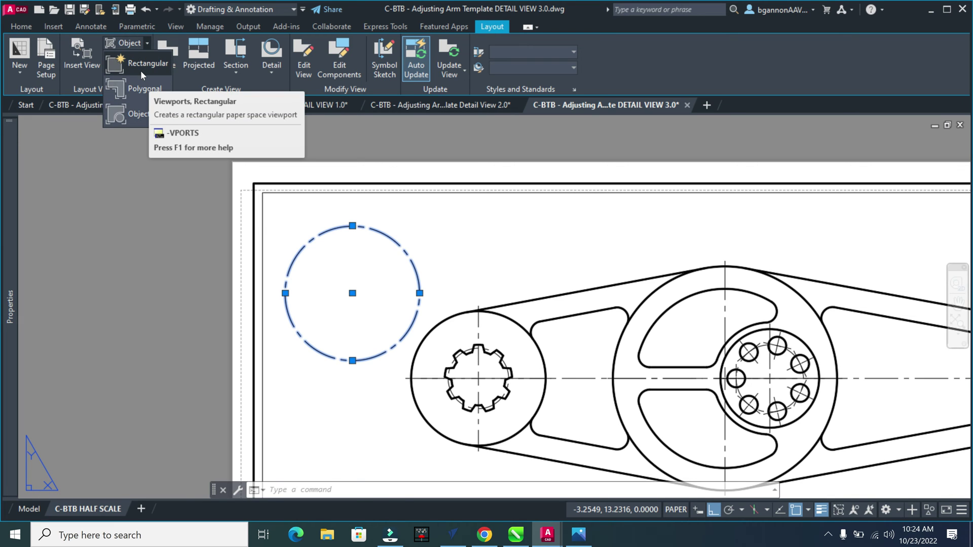
{"action": "left_click", "coordinate": [138, 111]}
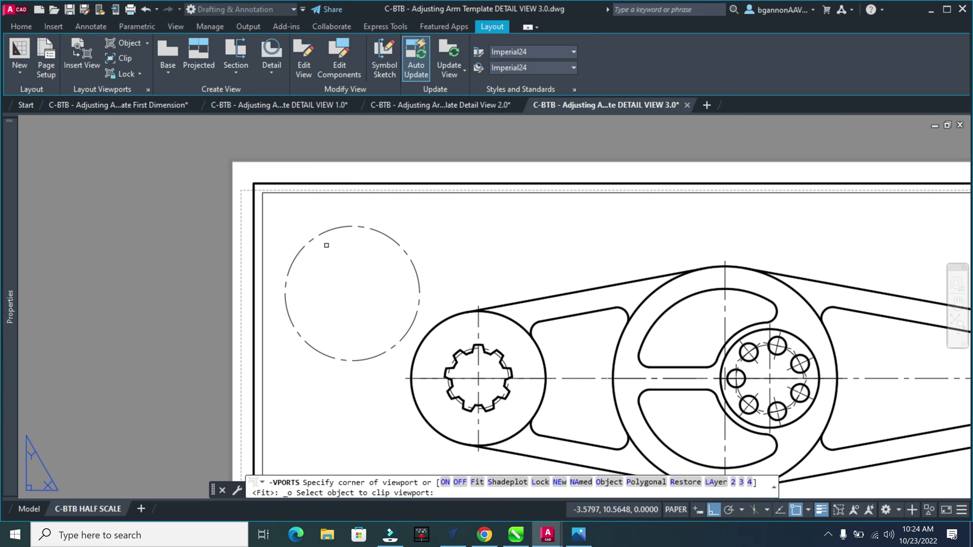
{"action": "left_click", "coordinate": [285, 309]}
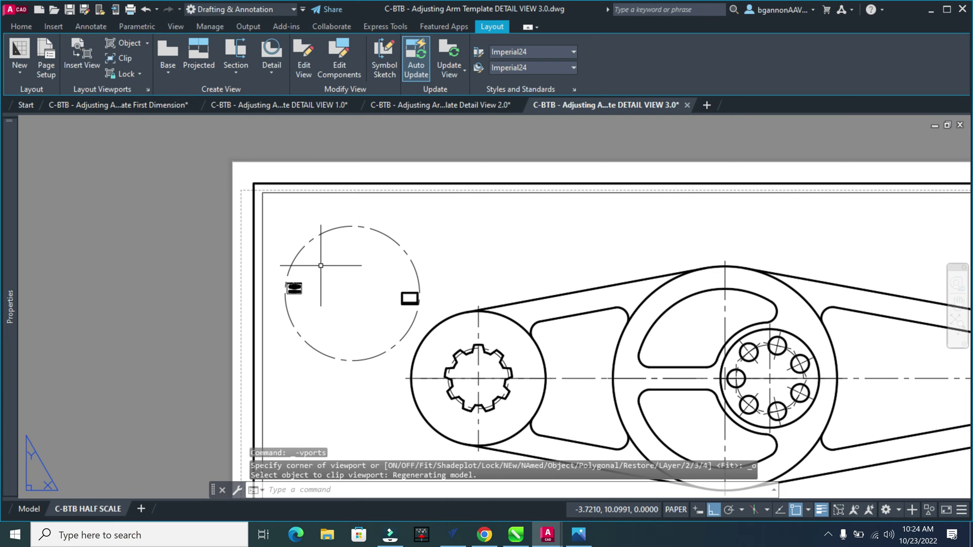
{"action": "double_click", "coordinate": [319, 287]}
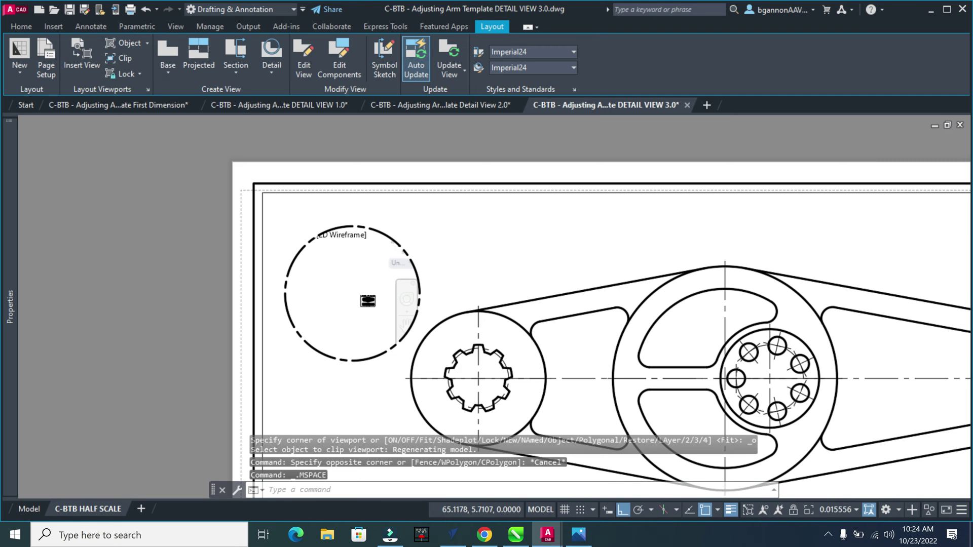
- Zoom and pan inside the circular viewport until one spline tooth is centred
{"action": "scroll", "coordinate": [364, 301], "scroll_direction": "up", "scroll_amount": 8}
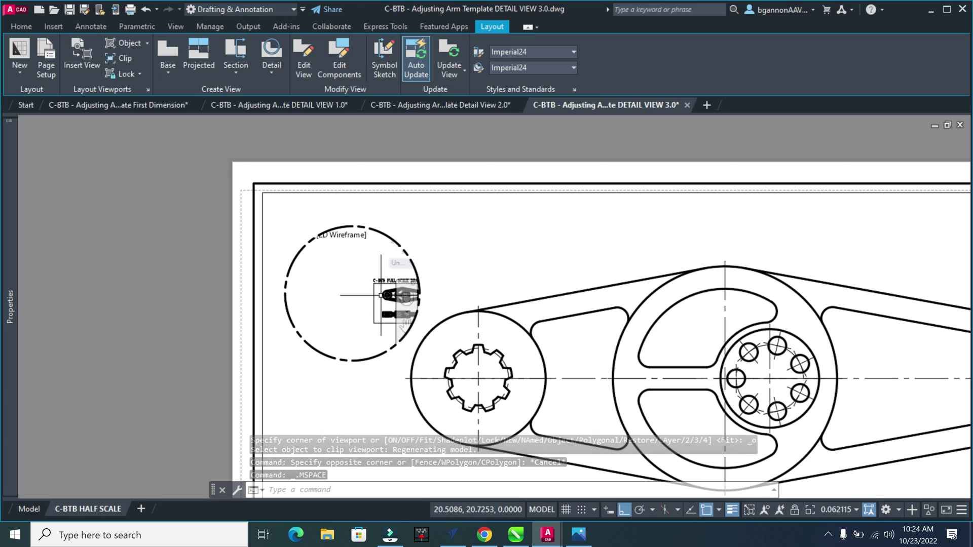
{"action": "scroll", "coordinate": [364, 300], "scroll_direction": "up", "scroll_amount": 6}
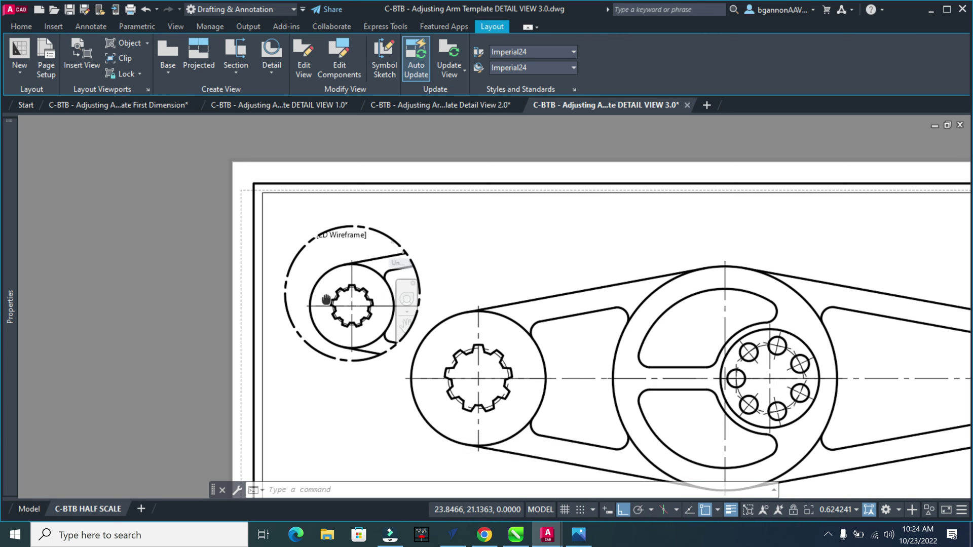
{"action": "middle_click_drag", "start_coordinate": [323, 344], "coordinate": [319, 300]}
{"action": "scroll", "coordinate": [318, 300], "scroll_direction": "up", "scroll_amount": 12}
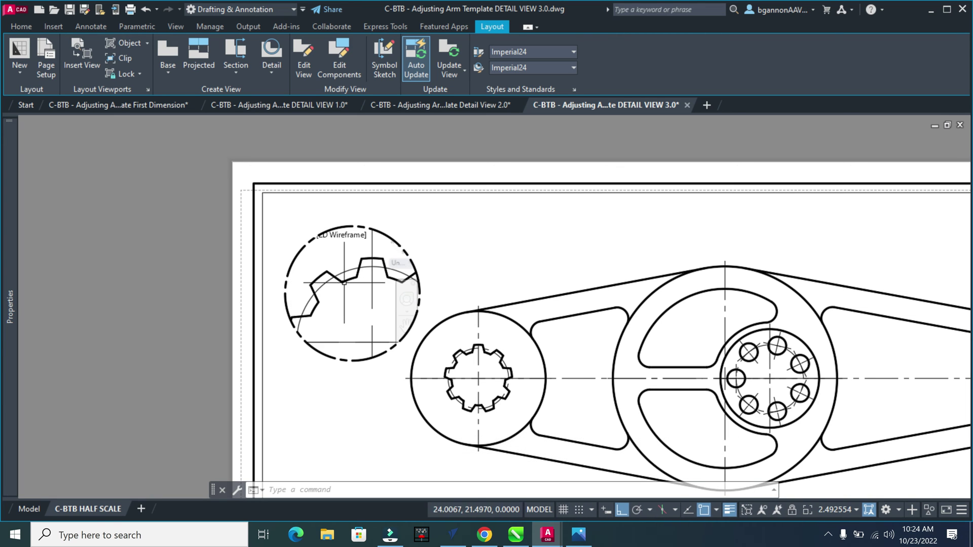
{"action": "scroll", "coordinate": [355, 279], "scroll_direction": "down", "scroll_amount": 2}
{"action": "middle_click_drag", "start_coordinate": [354, 279], "coordinate": [336, 318]}
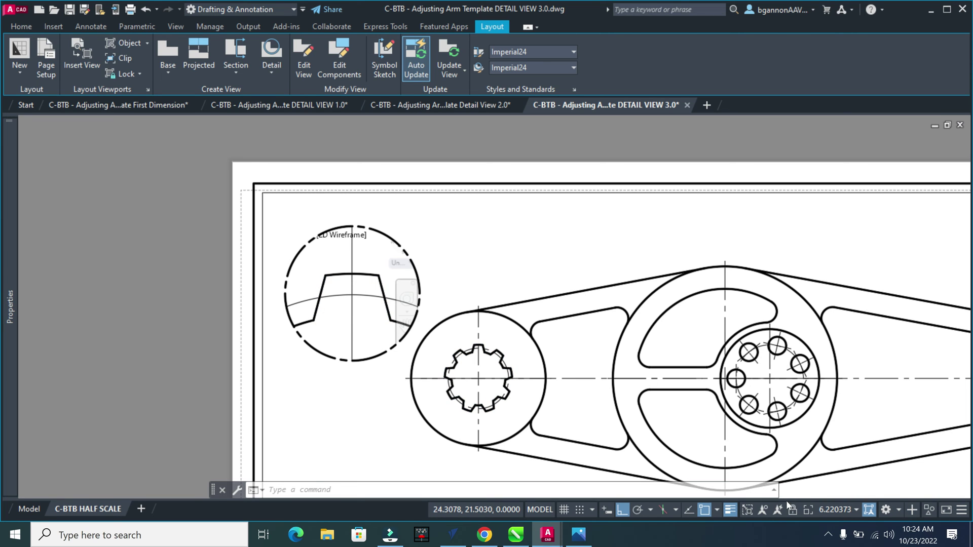
- Set the detail viewport scale to 5:1 and go back to paper space
{"action": "left_click", "coordinate": [854, 509]}
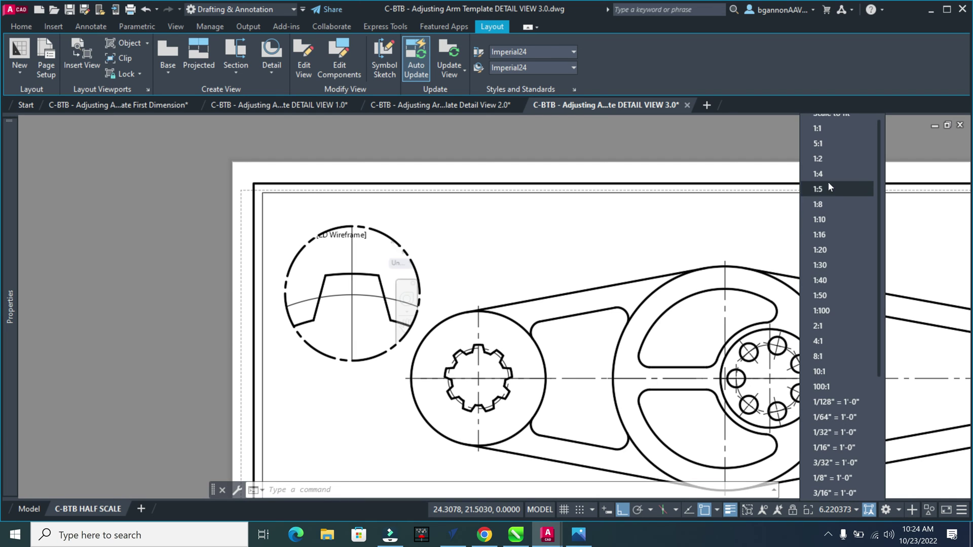
{"action": "left_click", "coordinate": [826, 142]}
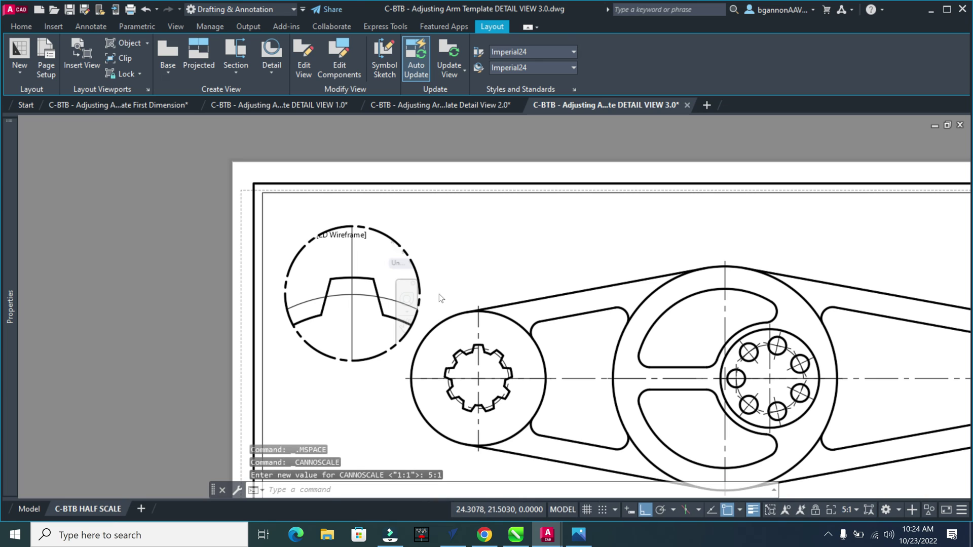
{"action": "double_click", "coordinate": [120, 282]}
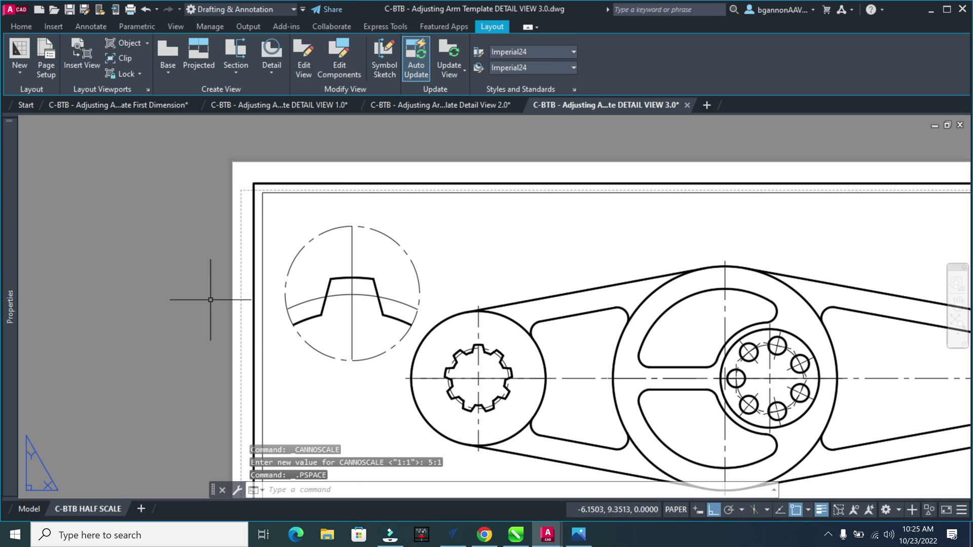
- Freeze the CENTER MARKS layer in the detail viewport only by picking a centre line with LAYFRZ
{"action": "double_click", "coordinate": [284, 315]}
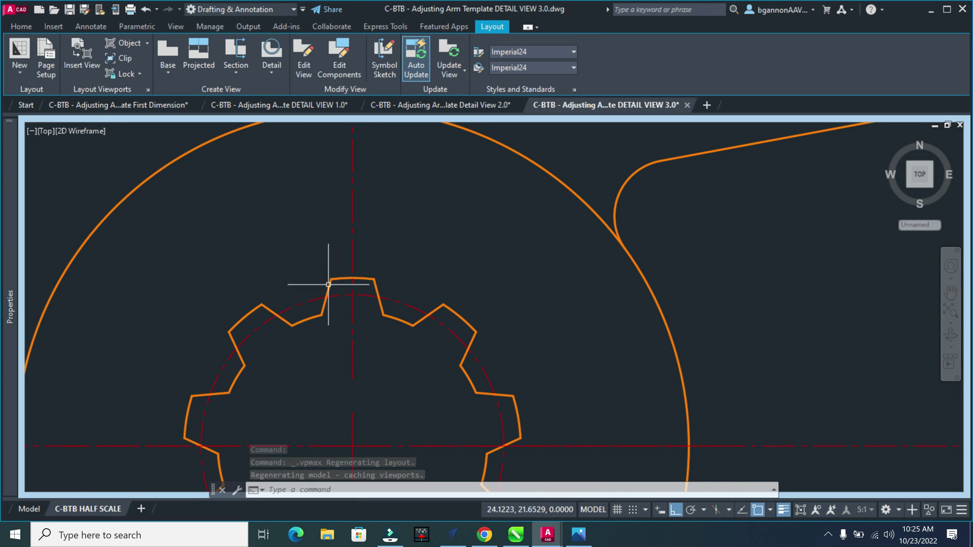
{"action": "scroll", "coordinate": [330, 261], "scroll_direction": "down", "scroll_amount": 2}
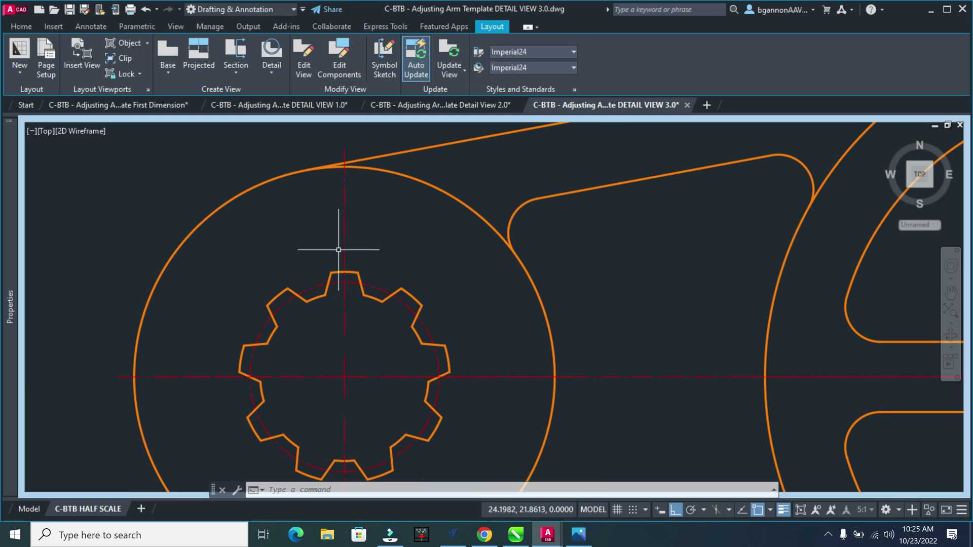
{"action": "left_click", "coordinate": [344, 244]}
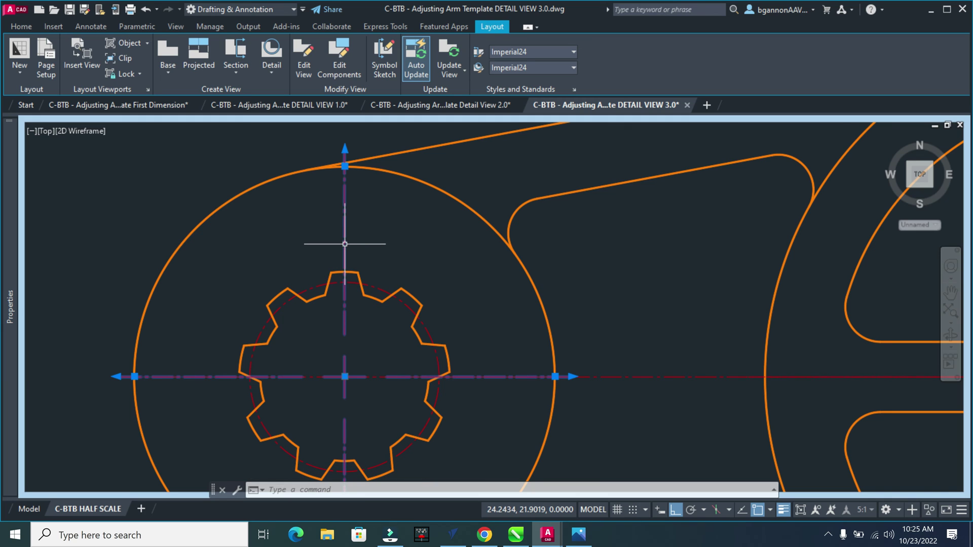
{"action": "left_click", "coordinate": [21, 27]}
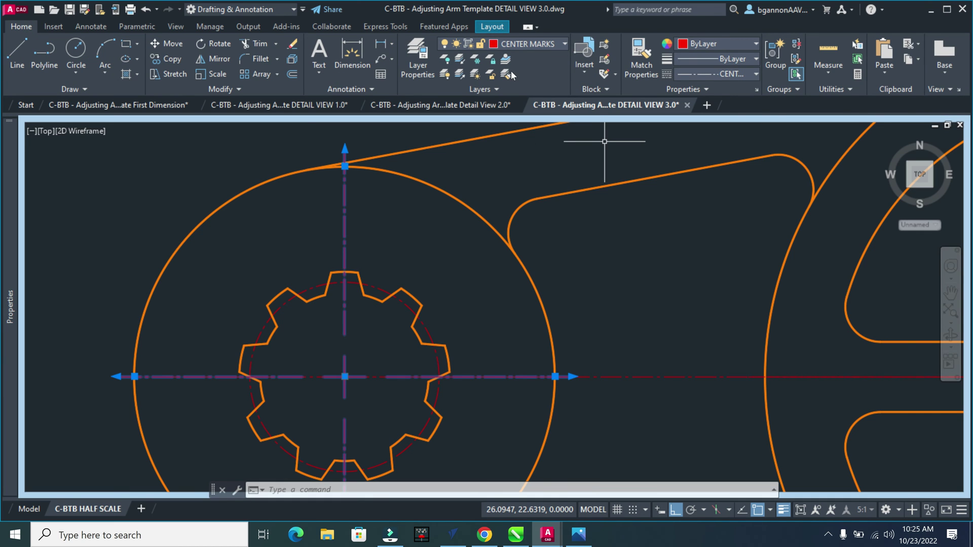
{"action": "left_click", "coordinate": [476, 62]}
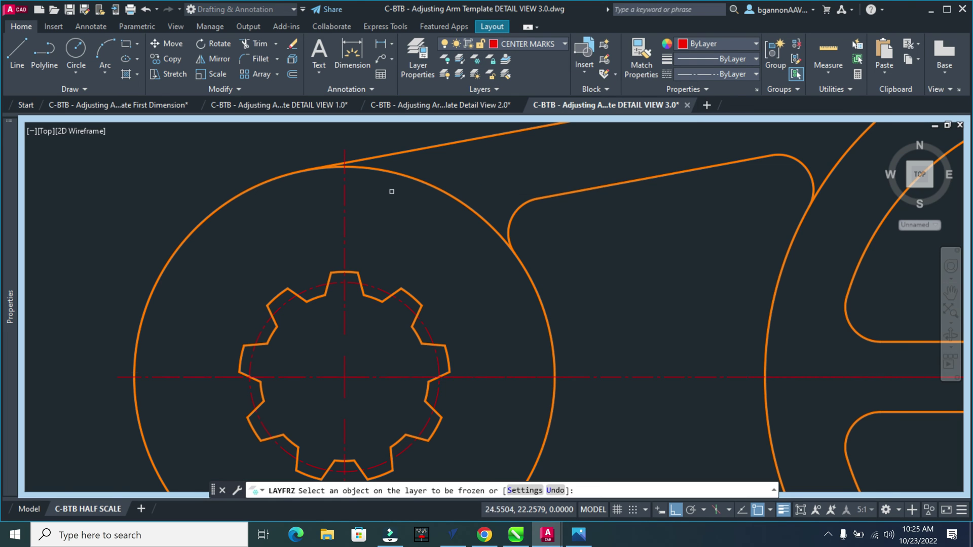
{"action": "left_click", "coordinate": [345, 230]}
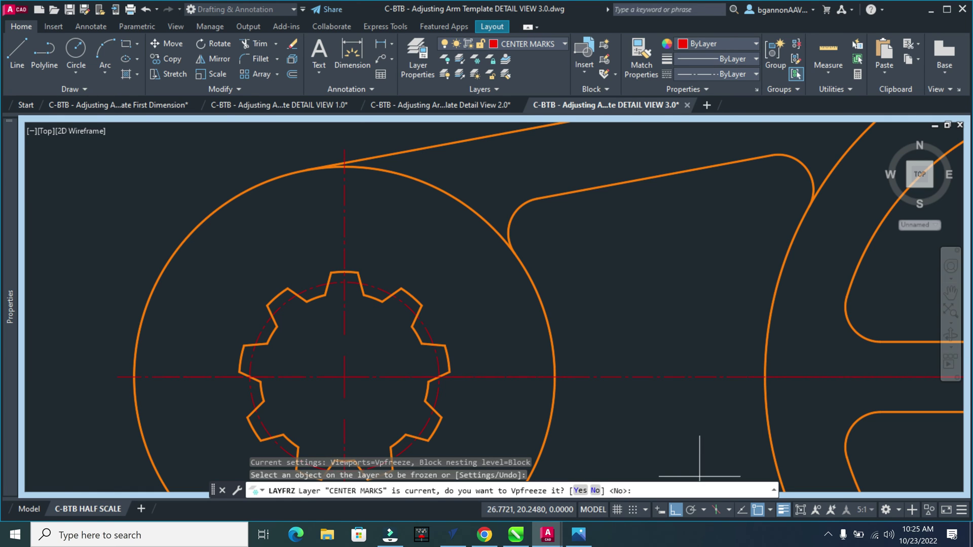
{"action": "key", "text": "Return"}
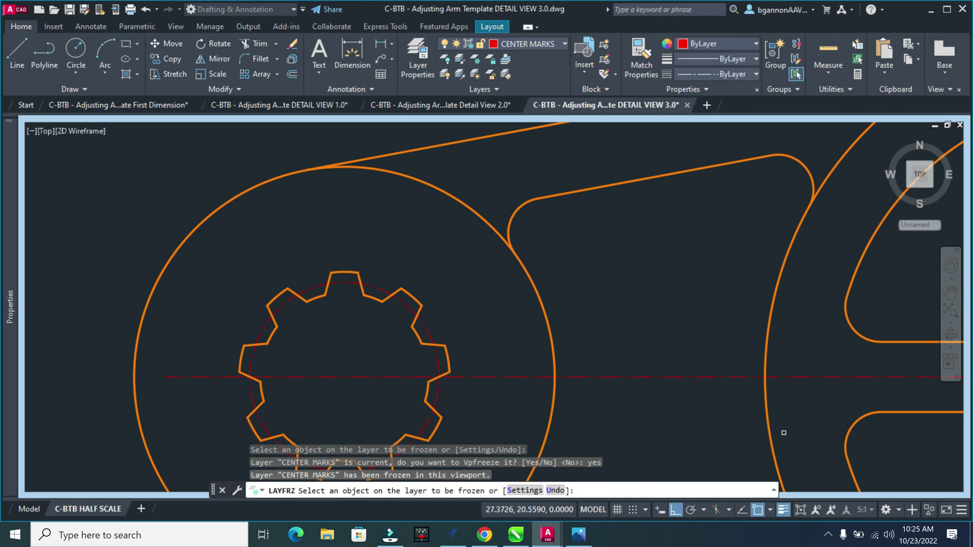
{"action": "key", "text": "Escape"}
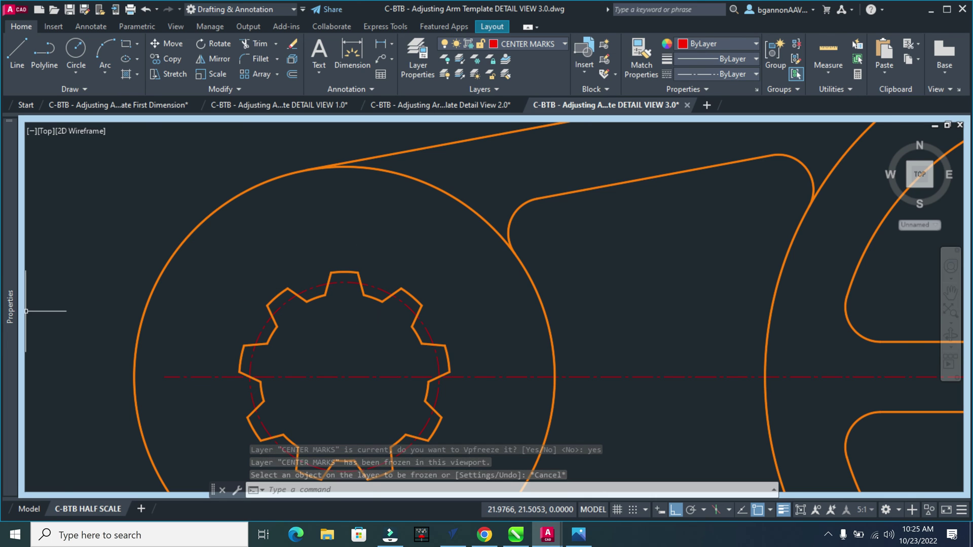
- Return to paper space on the C-BTB HALF SCALE layout and try selecting the circular viewport border
{"action": "left_click", "coordinate": [41, 510]}
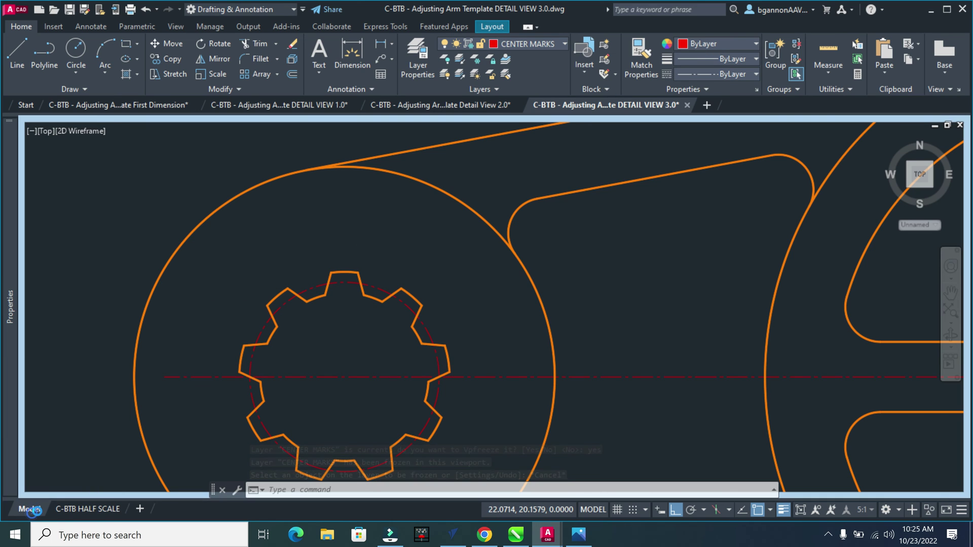
{"action": "left_click", "coordinate": [70, 509]}
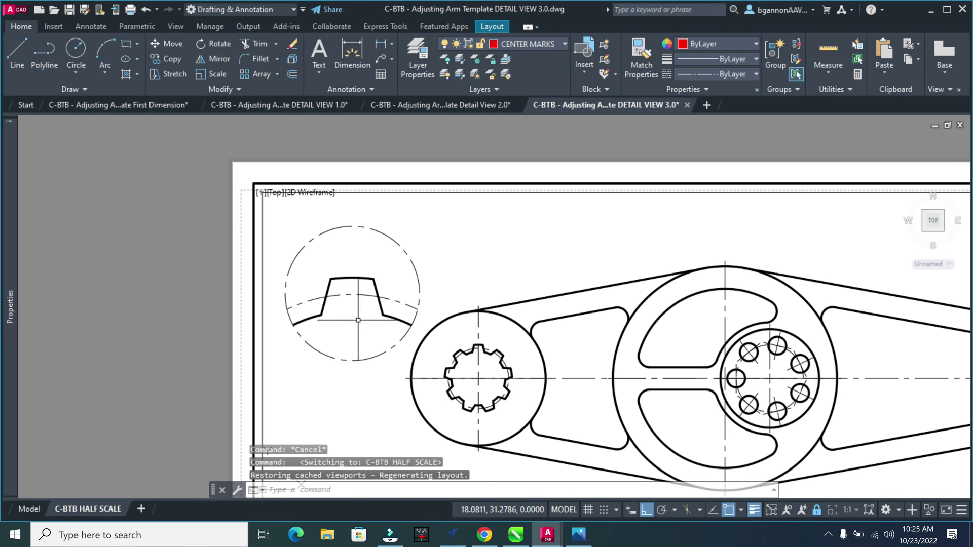
{"action": "left_click", "coordinate": [292, 263]}
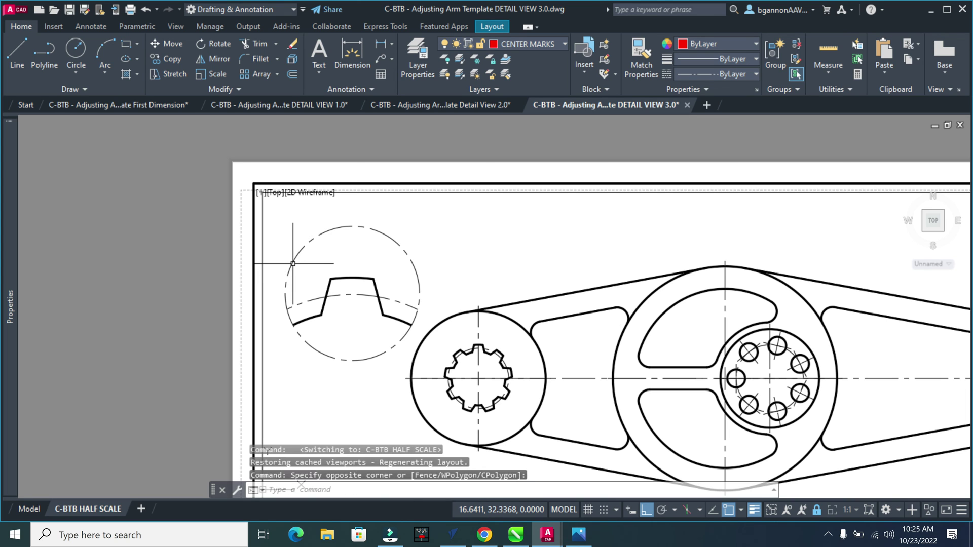
{"action": "double_click", "coordinate": [202, 279]}
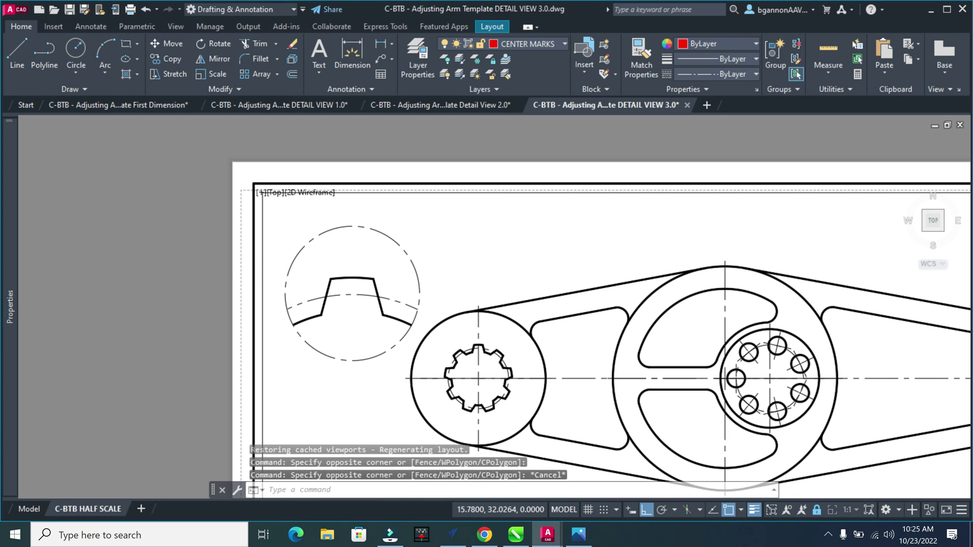
{"action": "left_click", "coordinate": [293, 283]}
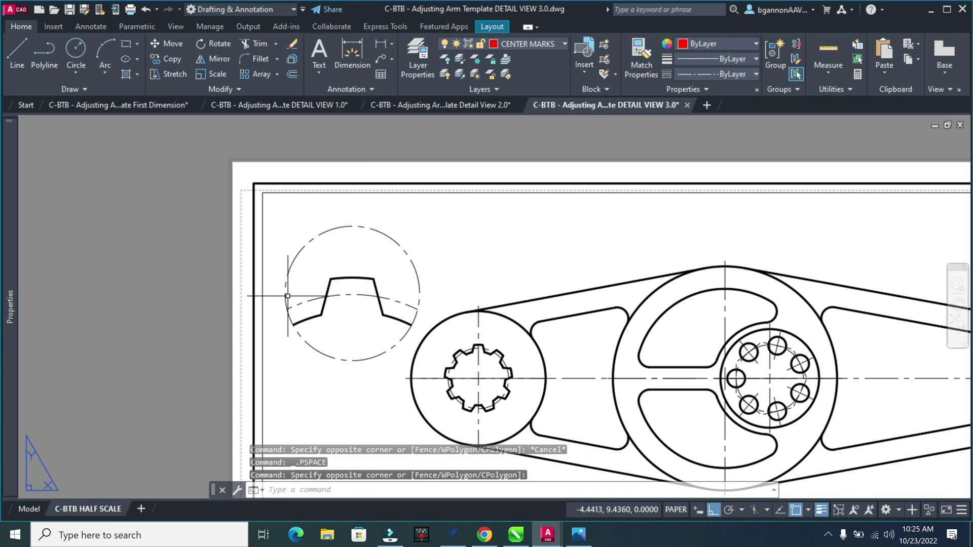
{"action": "left_click", "coordinate": [285, 292]}
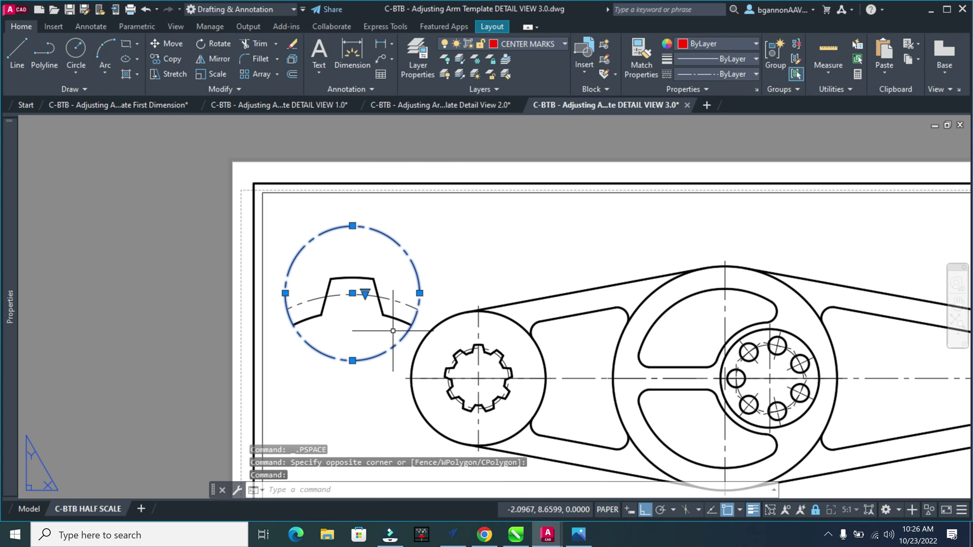
{"action": "key", "text": "Escape"}
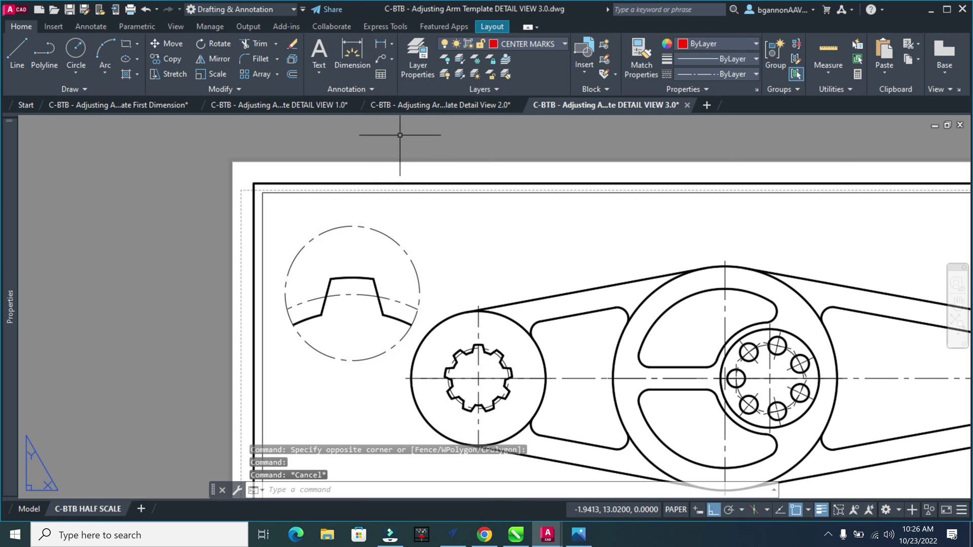
- Move the circular detail viewport border onto the VP layer
{"action": "left_click", "coordinate": [373, 229]}
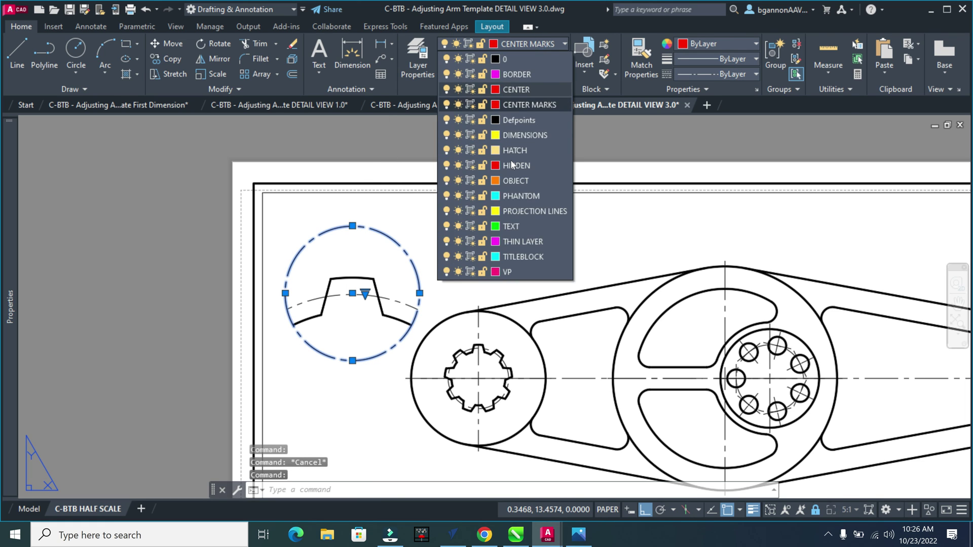
{"action": "left_click", "coordinate": [512, 271]}
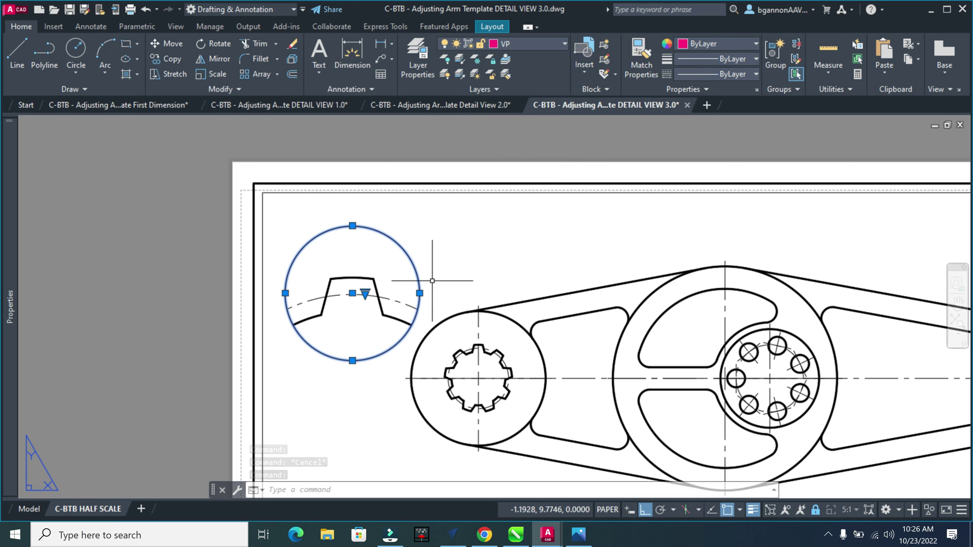
{"action": "key", "text": "Escape"}
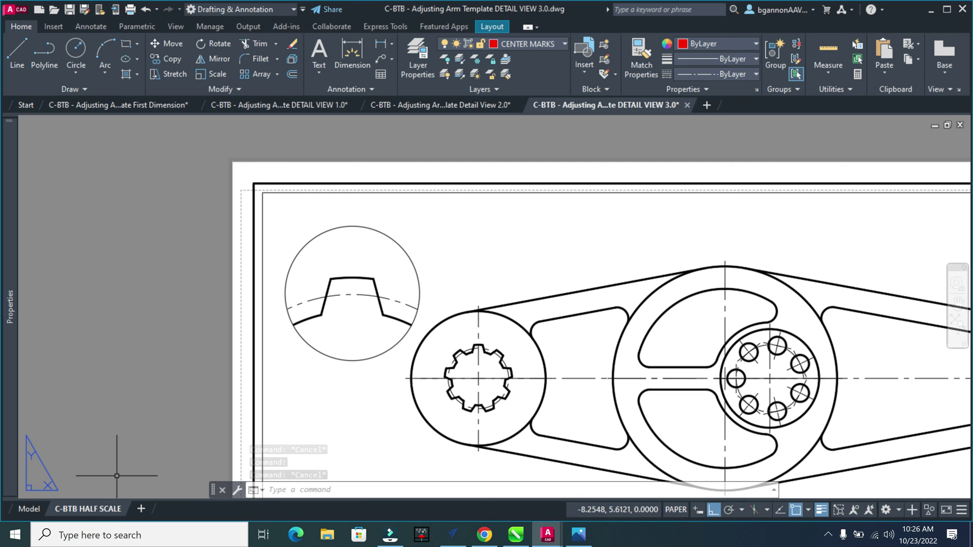
{"action": "right_click", "coordinate": [107, 508]}
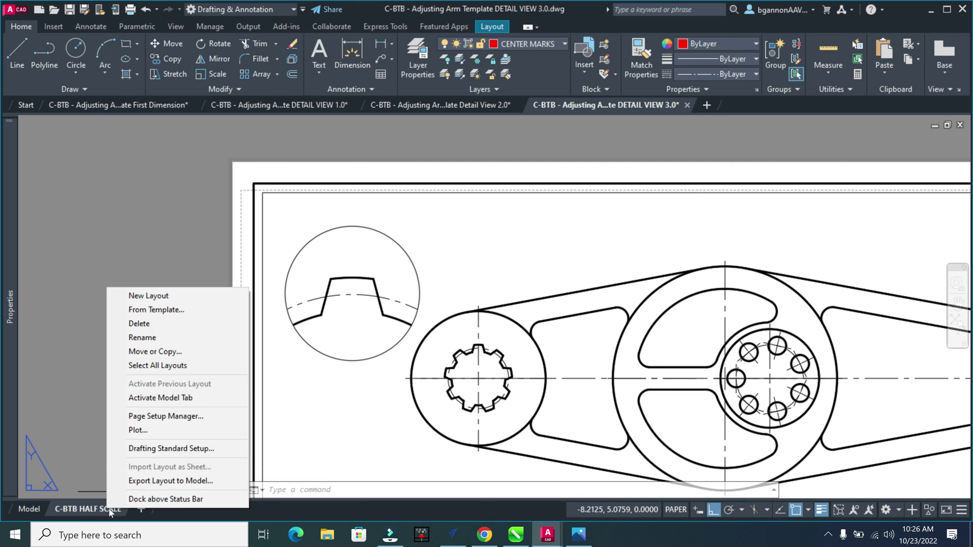
{"action": "left_click", "coordinate": [139, 431]}
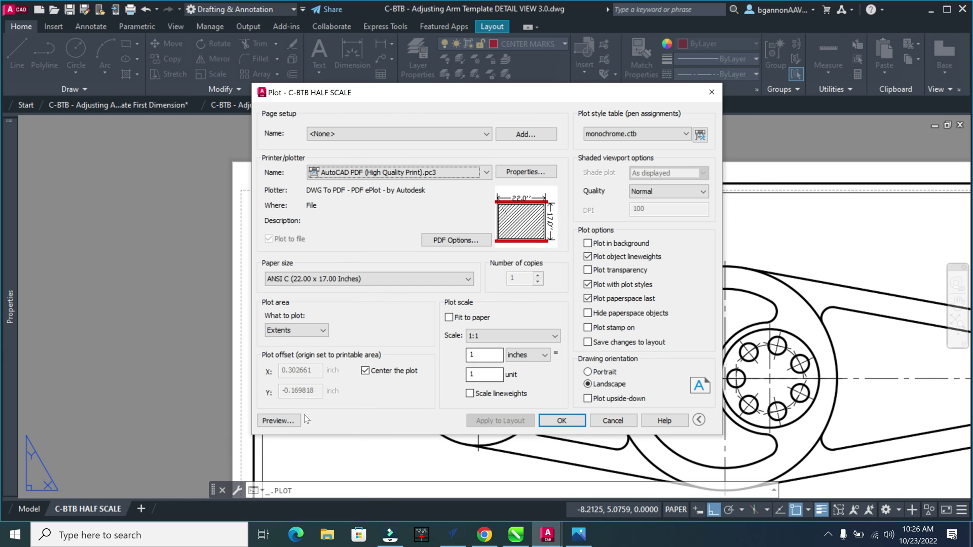
{"action": "left_click", "coordinate": [279, 421]}
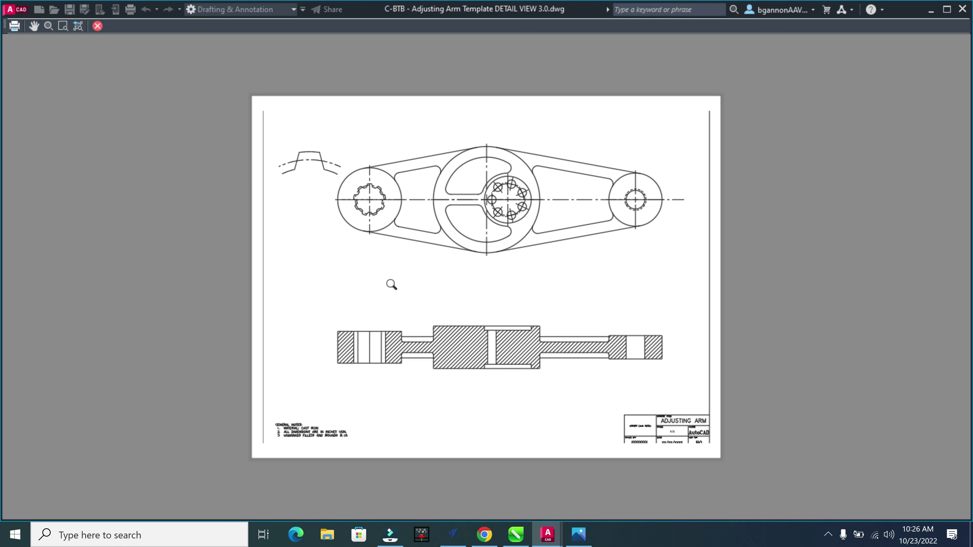
{"action": "scroll", "coordinate": [292, 152], "scroll_direction": "up", "scroll_amount": 4}
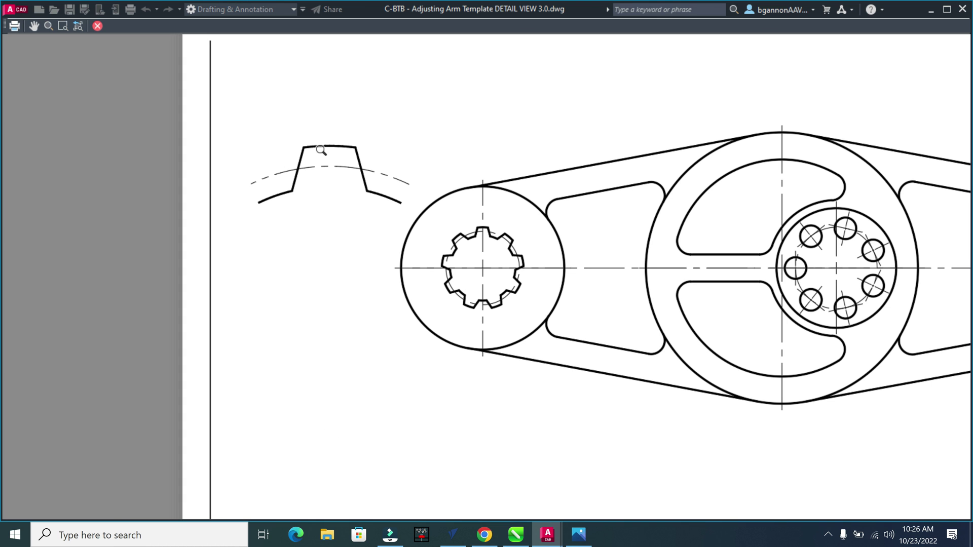
{"action": "scroll", "coordinate": [324, 143], "scroll_direction": "down", "scroll_amount": 2}
{"action": "scroll", "coordinate": [331, 153], "scroll_direction": "down", "scroll_amount": 4}
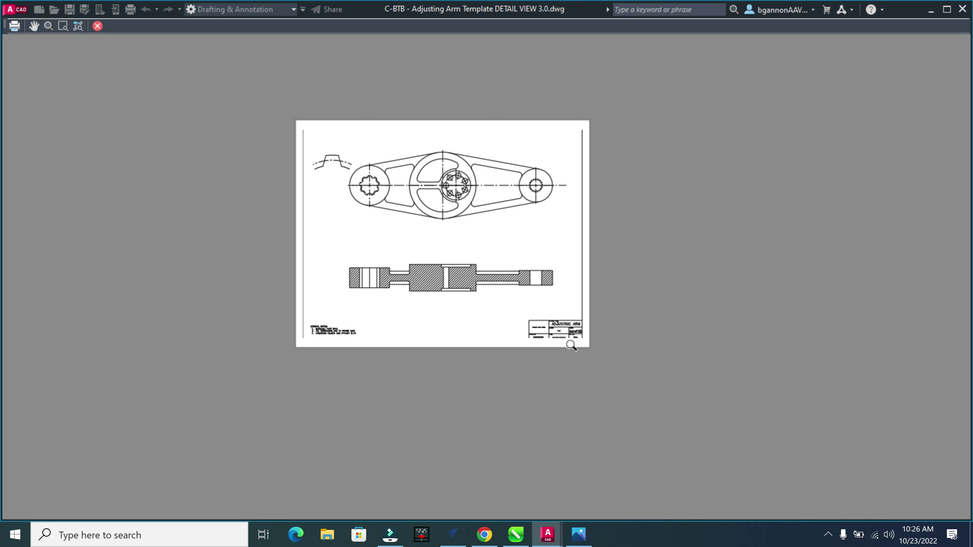
{"action": "scroll", "coordinate": [563, 346], "scroll_direction": "up", "scroll_amount": 3}
{"action": "scroll", "coordinate": [552, 327], "scroll_direction": "down", "scroll_amount": 4}
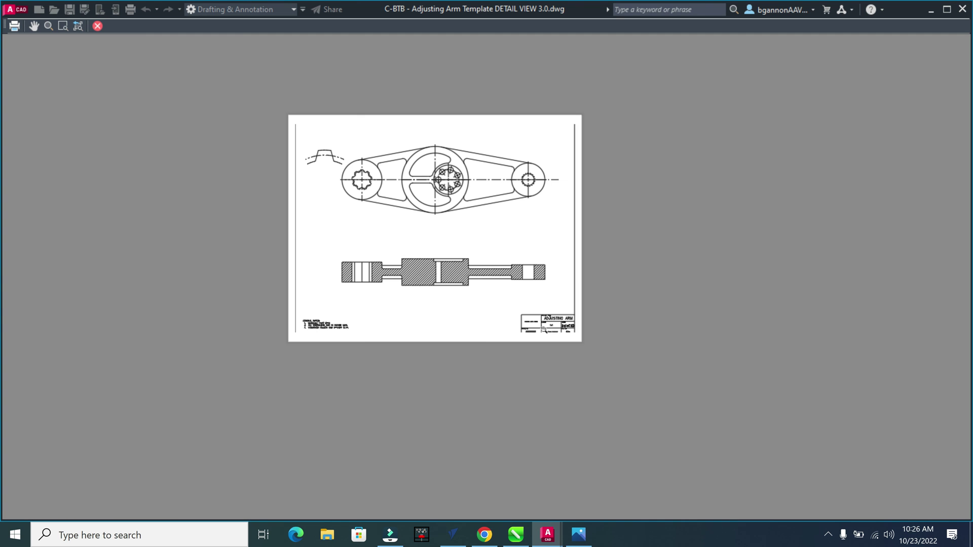
{"action": "left_click", "coordinate": [98, 25]}
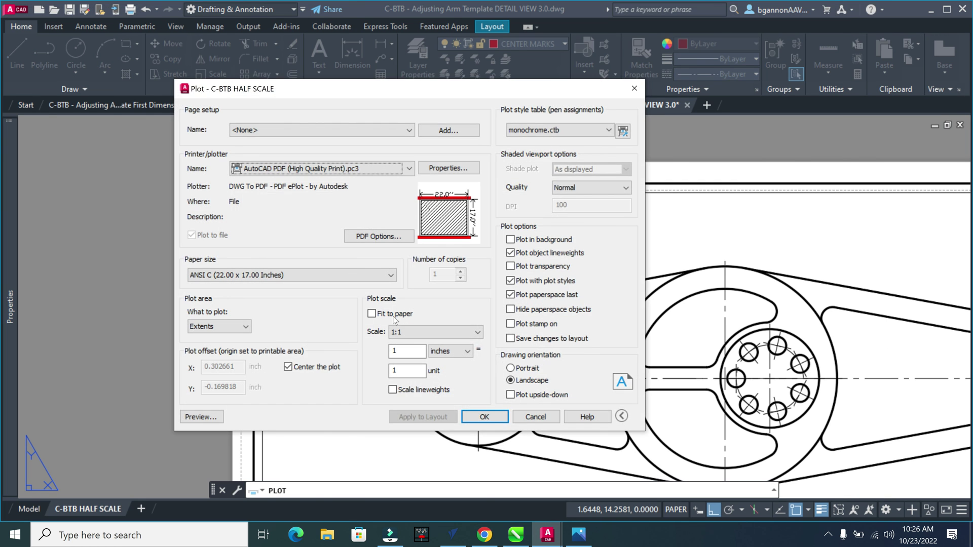
{"action": "left_click", "coordinate": [534, 418]}
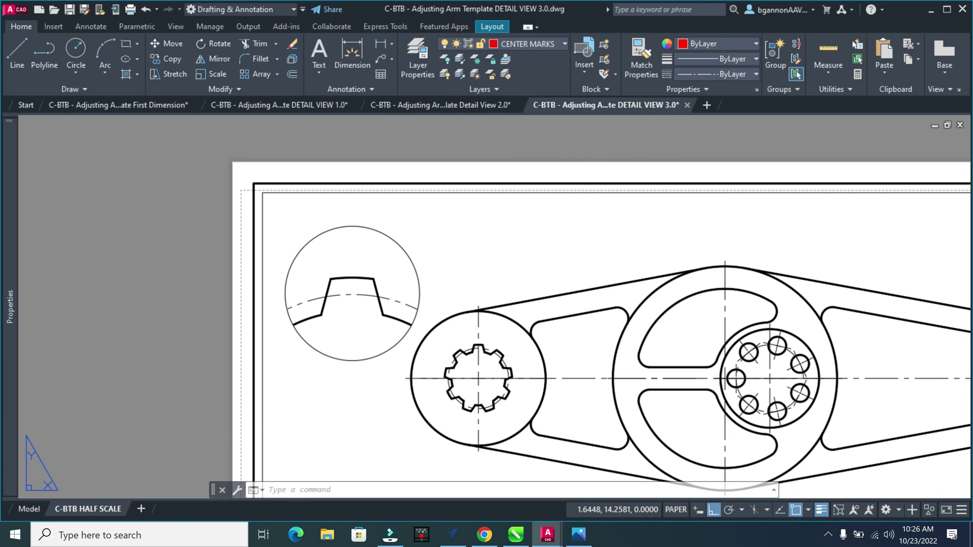